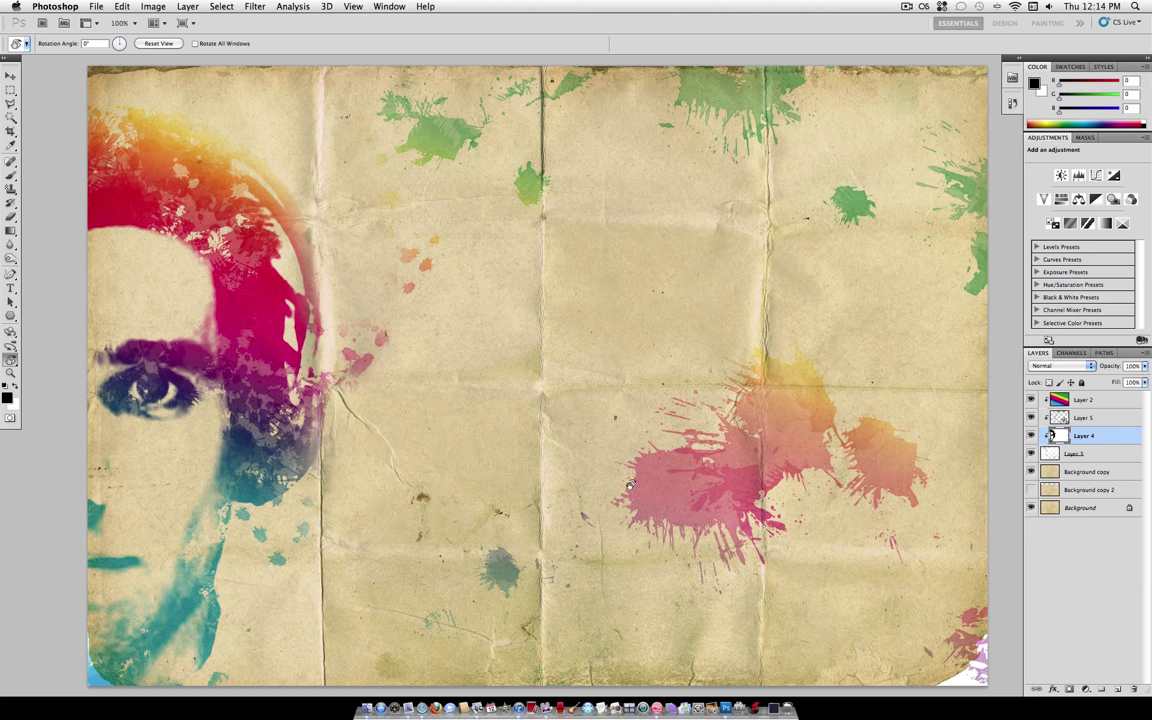
Step: Select the six layers from Layer 2 through Background copy 2 and drag them to the trash
{"action": "left_click", "coordinate": [1085, 489], "text": "shift"}
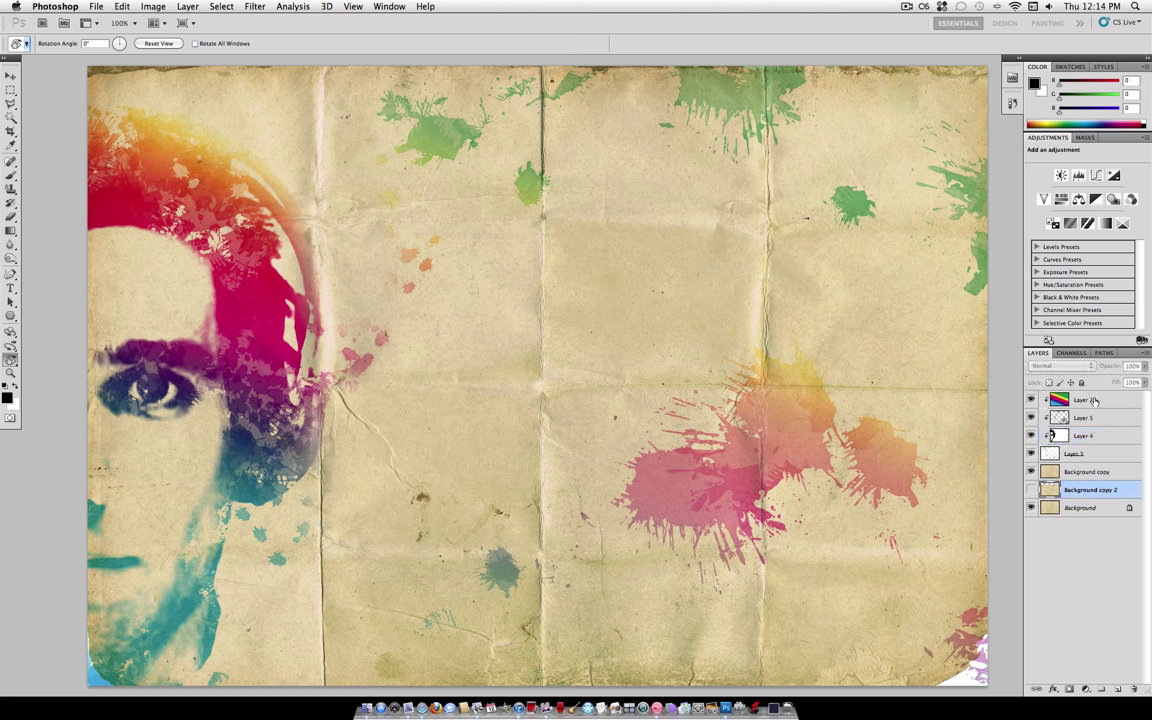
{"action": "left_click", "coordinate": [1083, 399], "text": "shift"}
{"action": "left_click_drag", "start_coordinate": [1120, 436], "coordinate": [1020, 621]}
Step: Delete the selected layers and switch to the desktop holding the jpg image files
{"action": "key", "text": "Delete"}
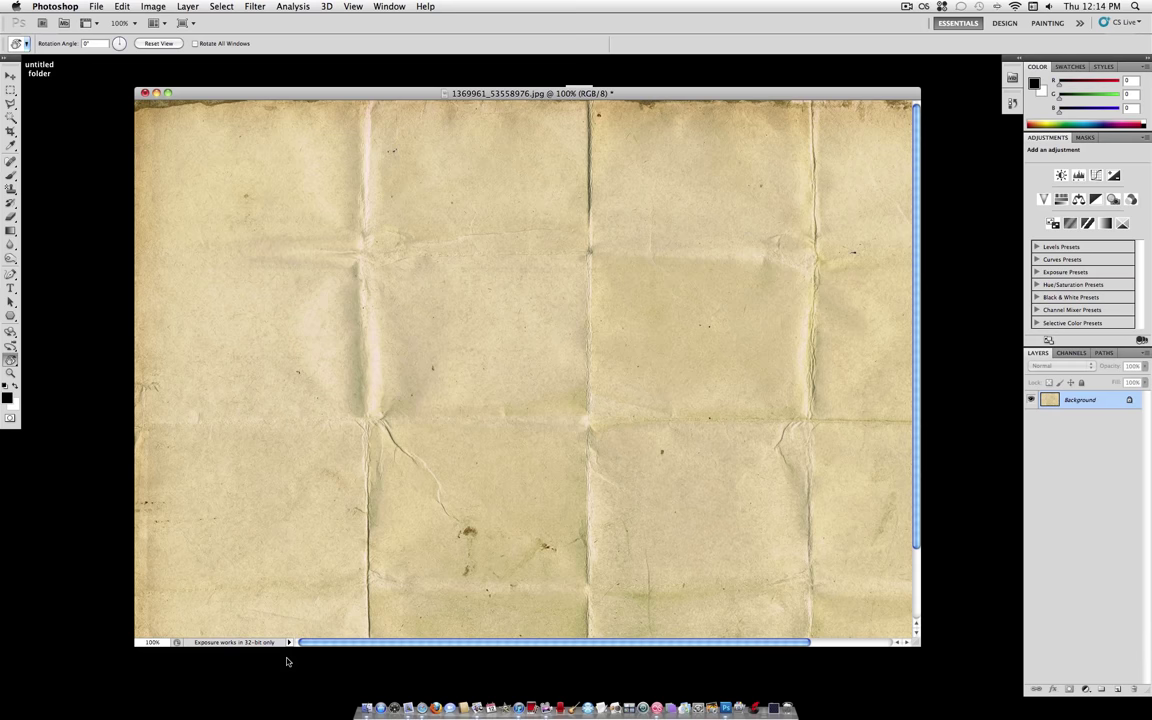
{"action": "left_click", "coordinate": [287, 661]}
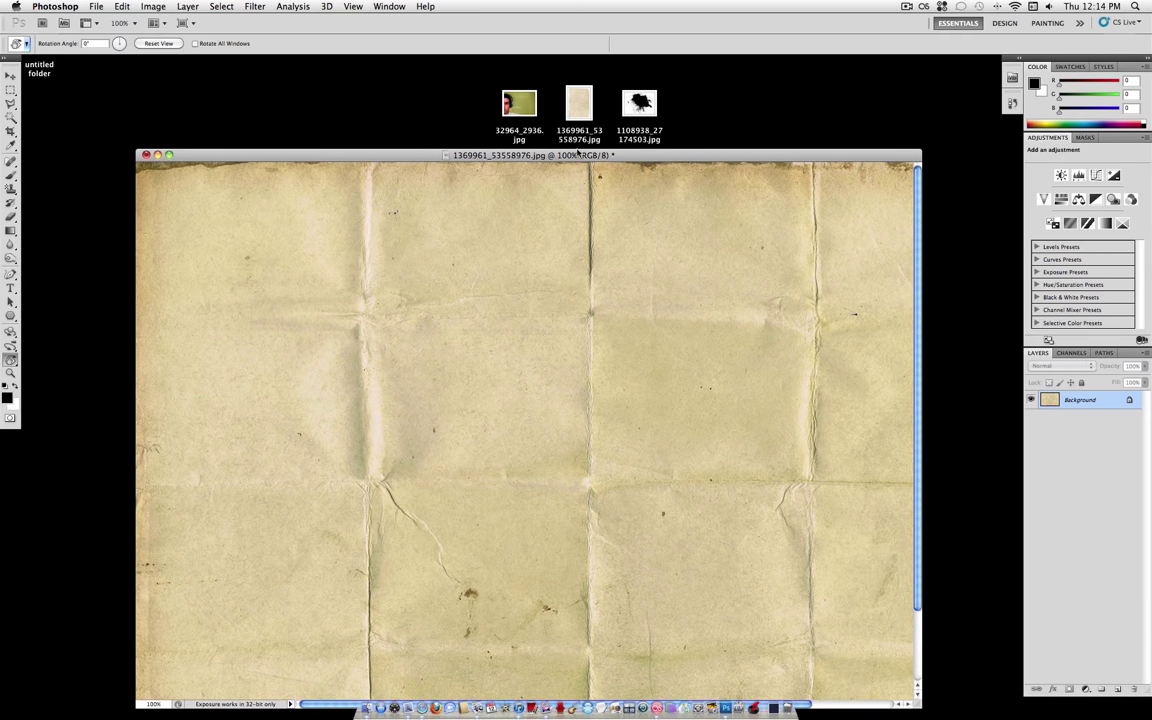
Step: Place the headphone photo 32964_2936.jpg into the paper document and commit it in full-screen view
{"action": "right_click", "coordinate": [533, 106]}
{"action": "mouse_move", "coordinate": [558, 127]}
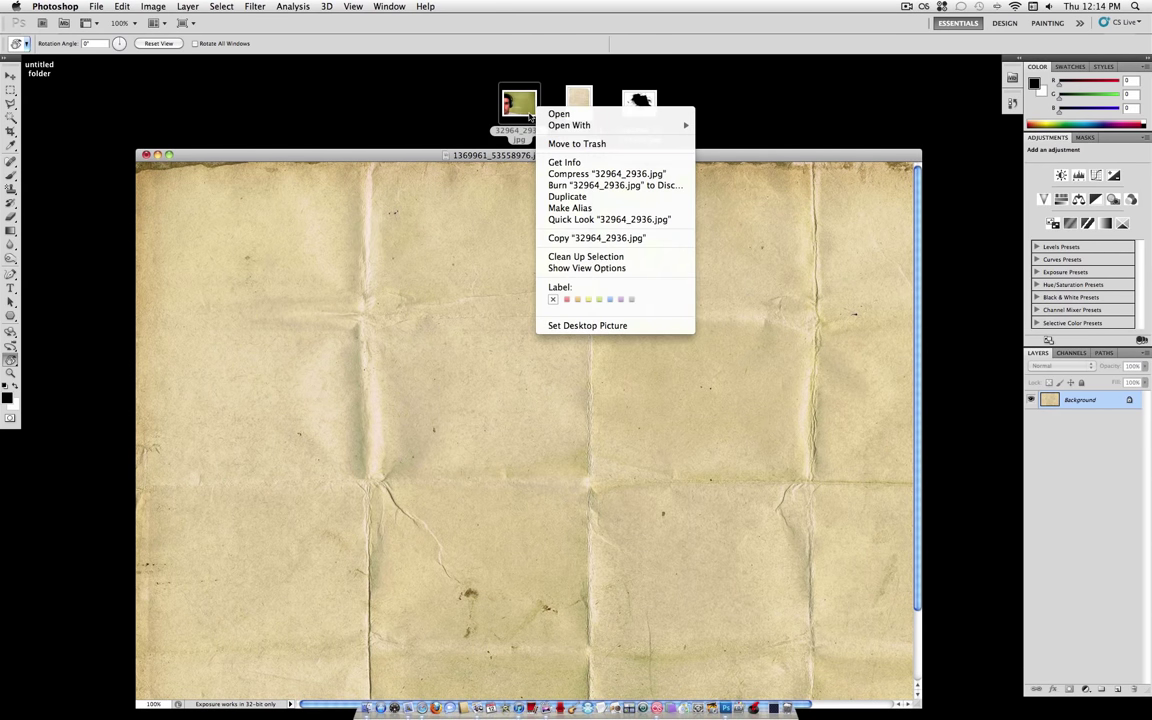
{"action": "left_click", "coordinate": [522, 109]}
{"action": "left_click_drag", "start_coordinate": [522, 103], "coordinate": [472, 300]}
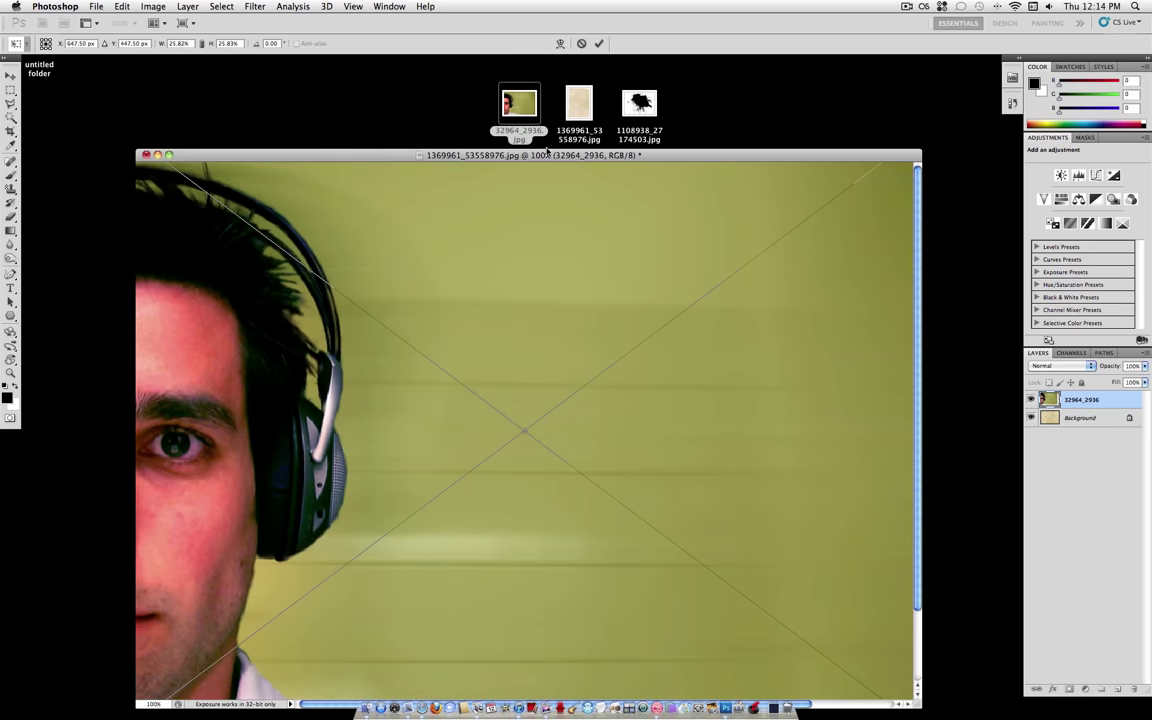
{"action": "left_click_drag", "start_coordinate": [547, 153], "coordinate": [551, 79]}
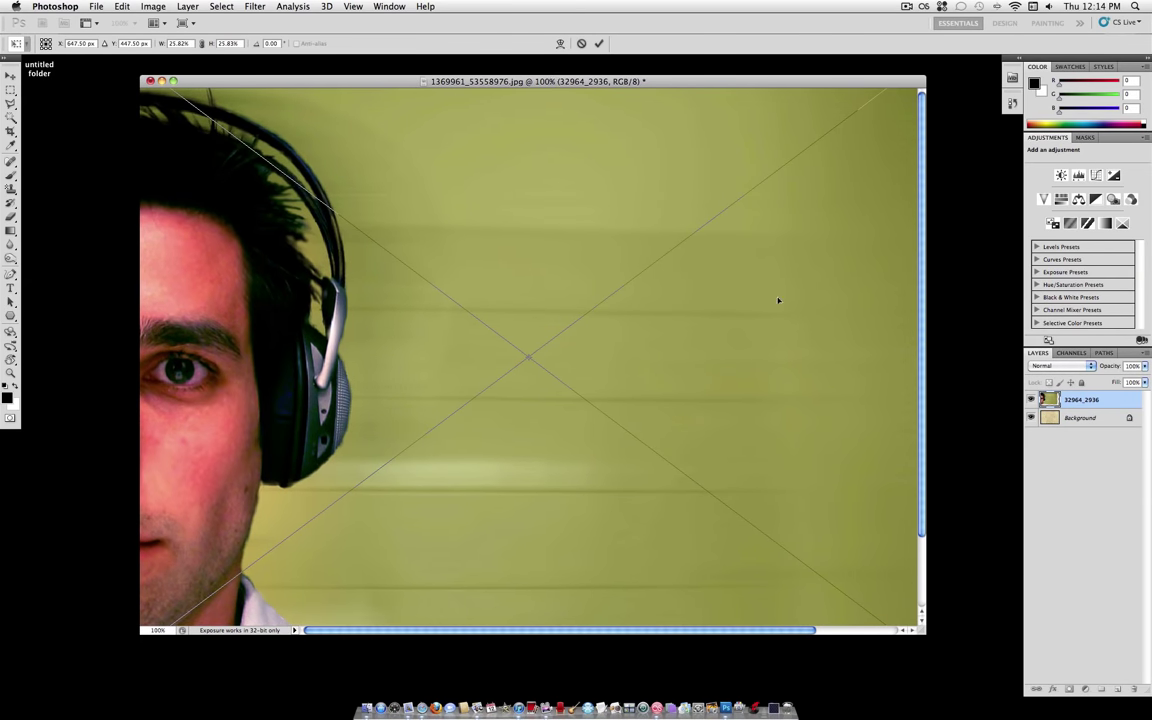
{"action": "key", "text": "Return"}
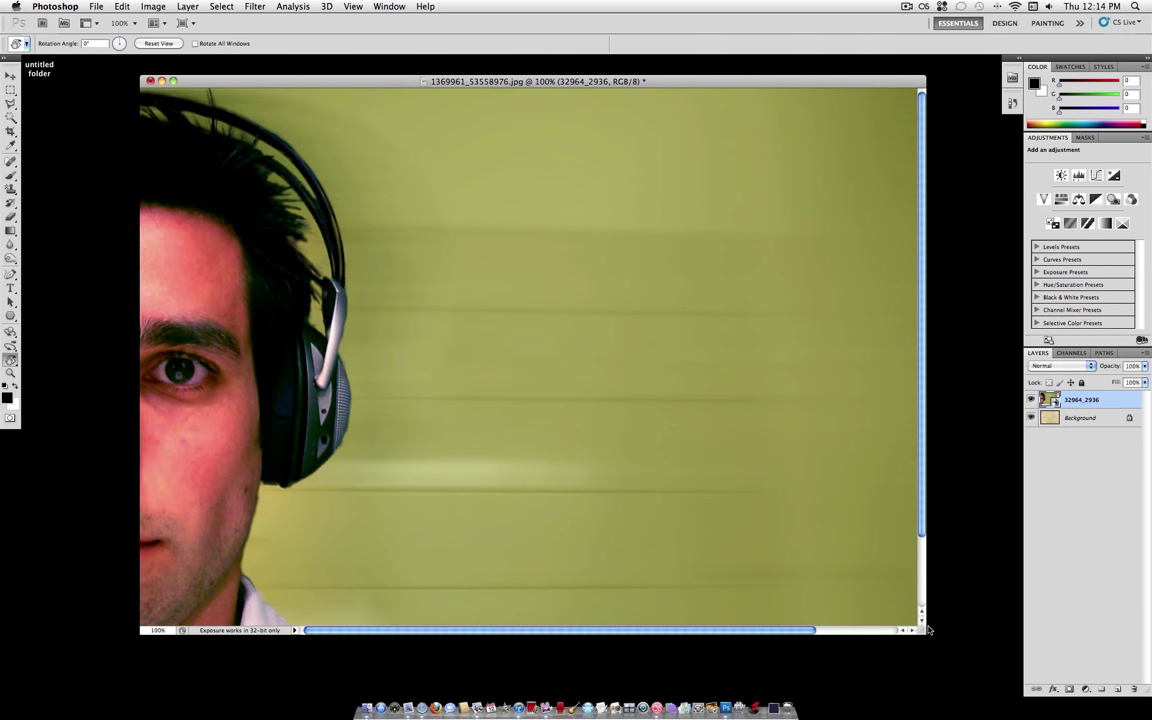
{"action": "key", "text": "f"}
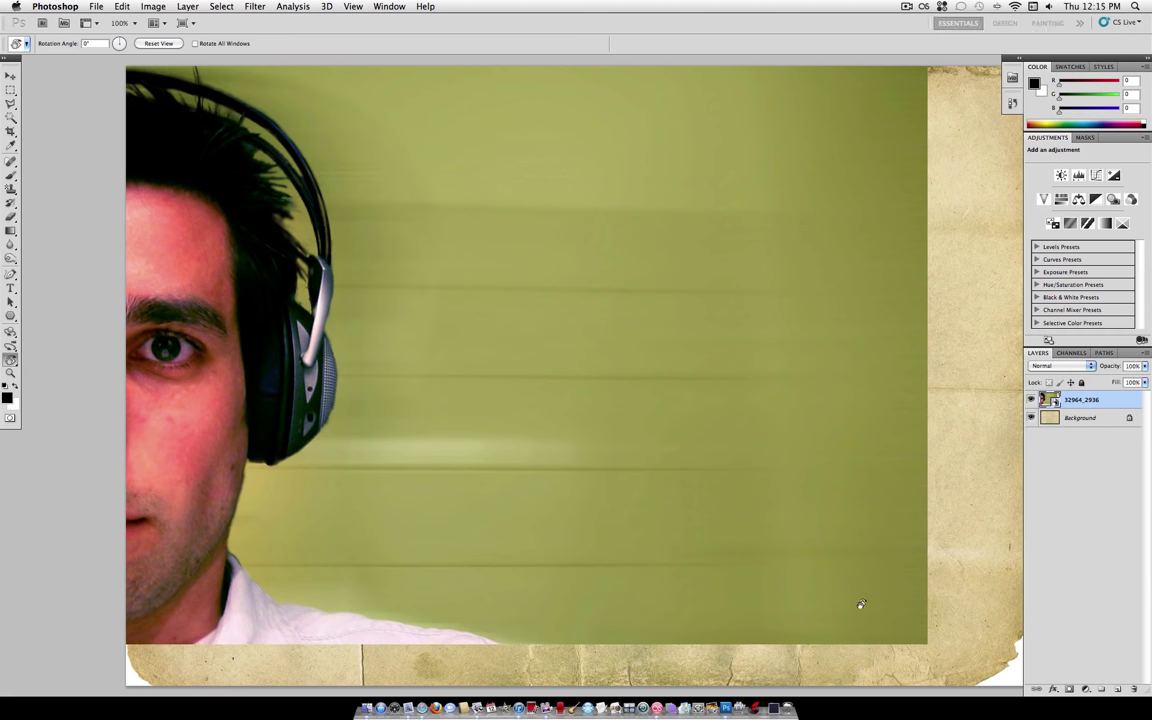
Step: Shift the portrait down and right, then rasterize the 32964_2936 layer
{"action": "left_click", "coordinate": [10, 75]}
{"action": "left_click_drag", "start_coordinate": [299, 170], "coordinate": [318, 205]}
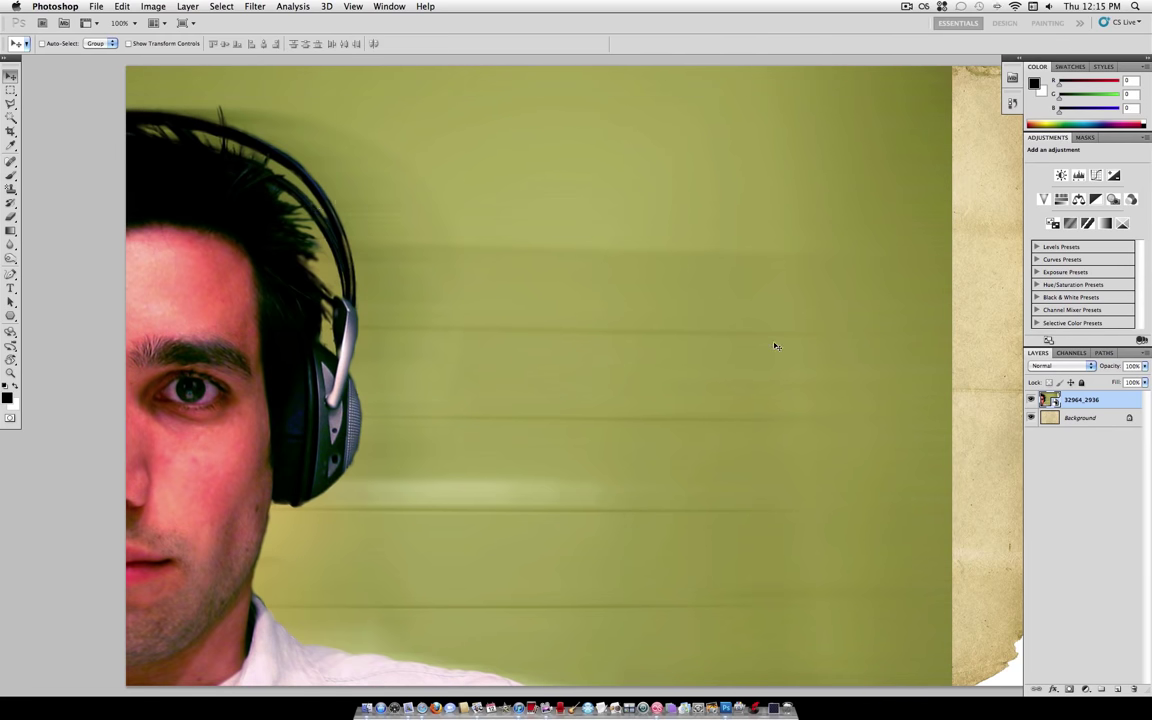
{"action": "right_click", "coordinate": [1073, 401]}
{"action": "left_click", "coordinate": [1036, 511]}
{"action": "left_click", "coordinate": [148, 6]}
Step: Add a Gradient Map with the black stop at 24% and the white stop at 50%
{"action": "mouse_move", "coordinate": [172, 45]}
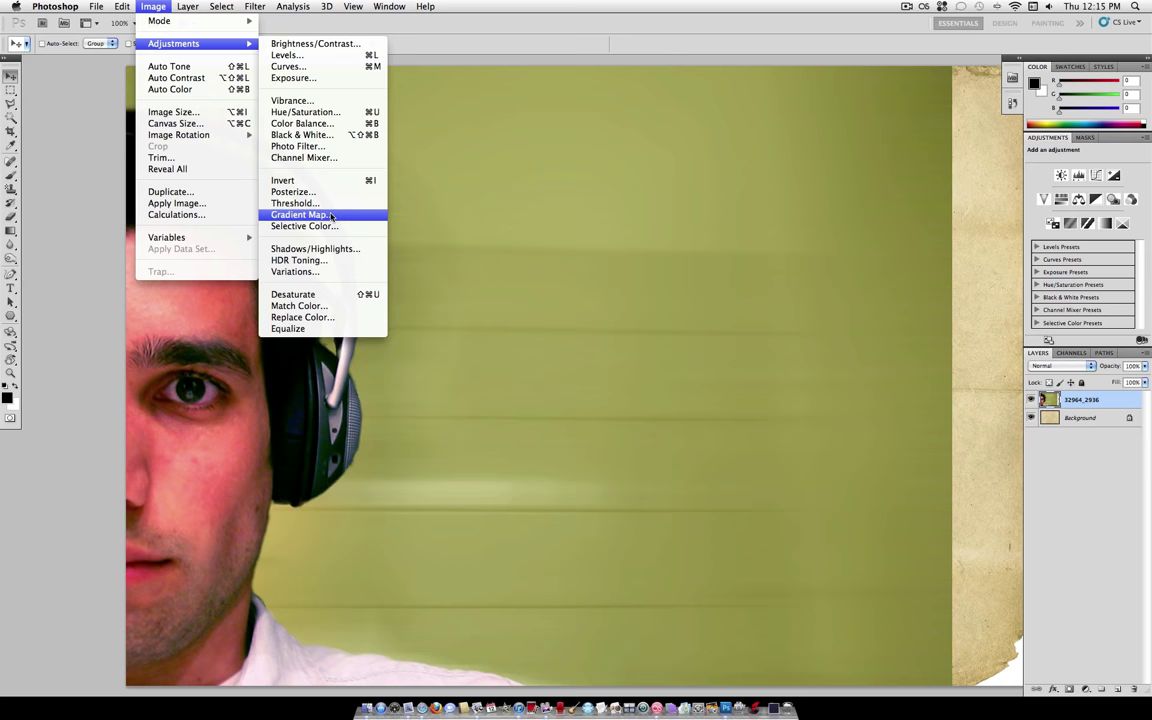
{"action": "left_click", "coordinate": [300, 215]}
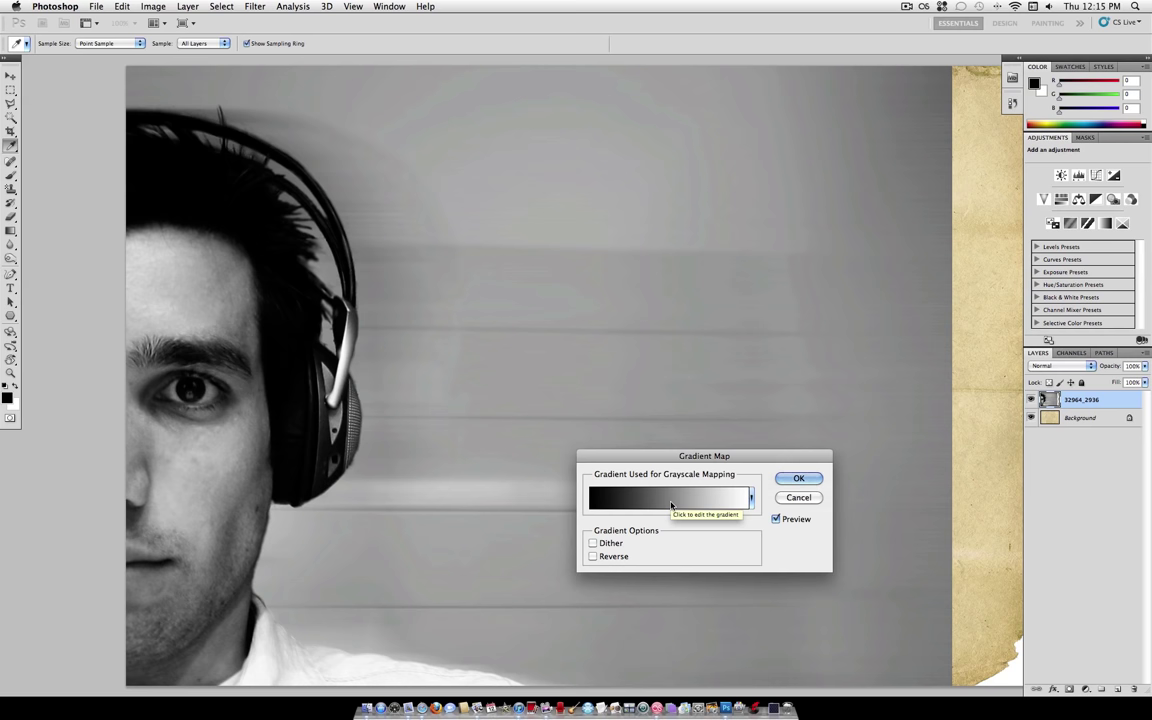
{"action": "left_click", "coordinate": [671, 500]}
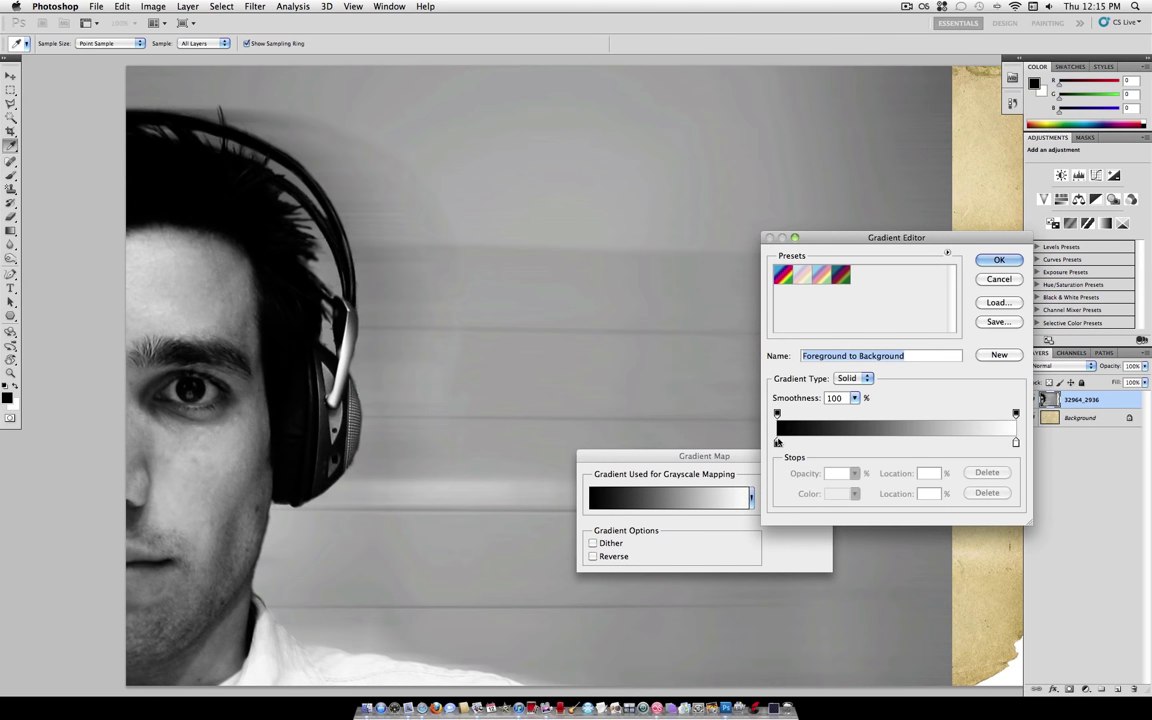
{"action": "left_click_drag", "start_coordinate": [777, 442], "coordinate": [864, 445]}
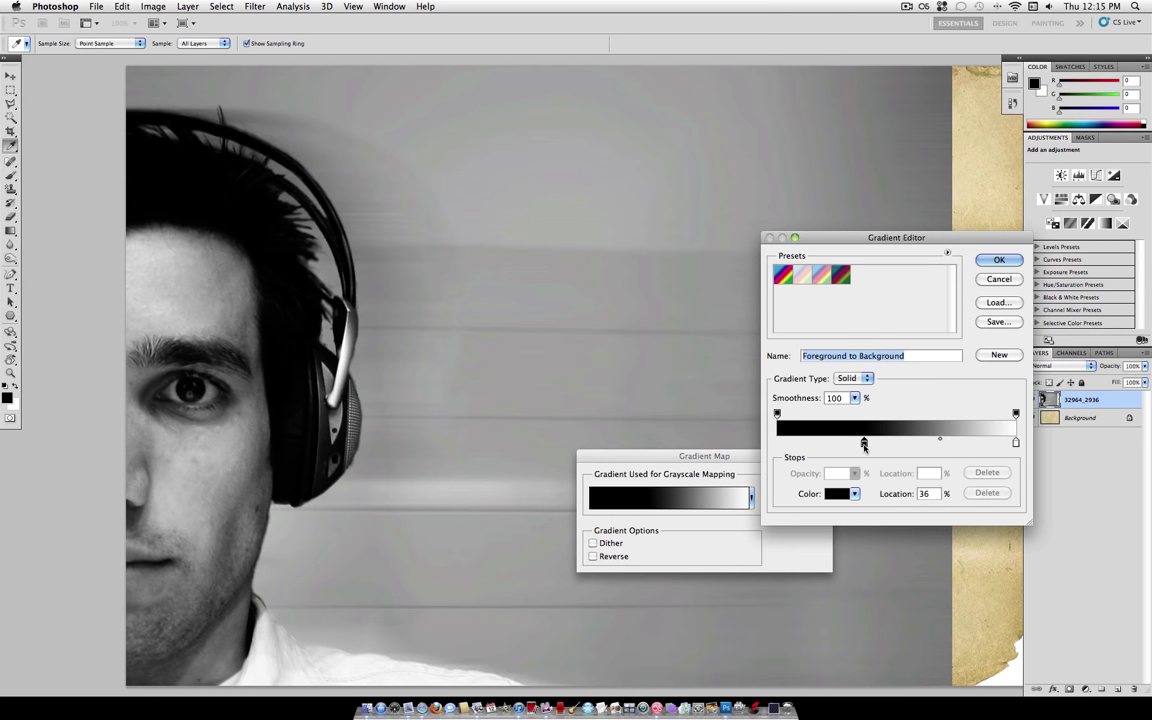
{"action": "left_click_drag", "start_coordinate": [1015, 442], "coordinate": [837, 443]}
{"action": "left_click_drag", "start_coordinate": [915, 443], "coordinate": [901, 443]}
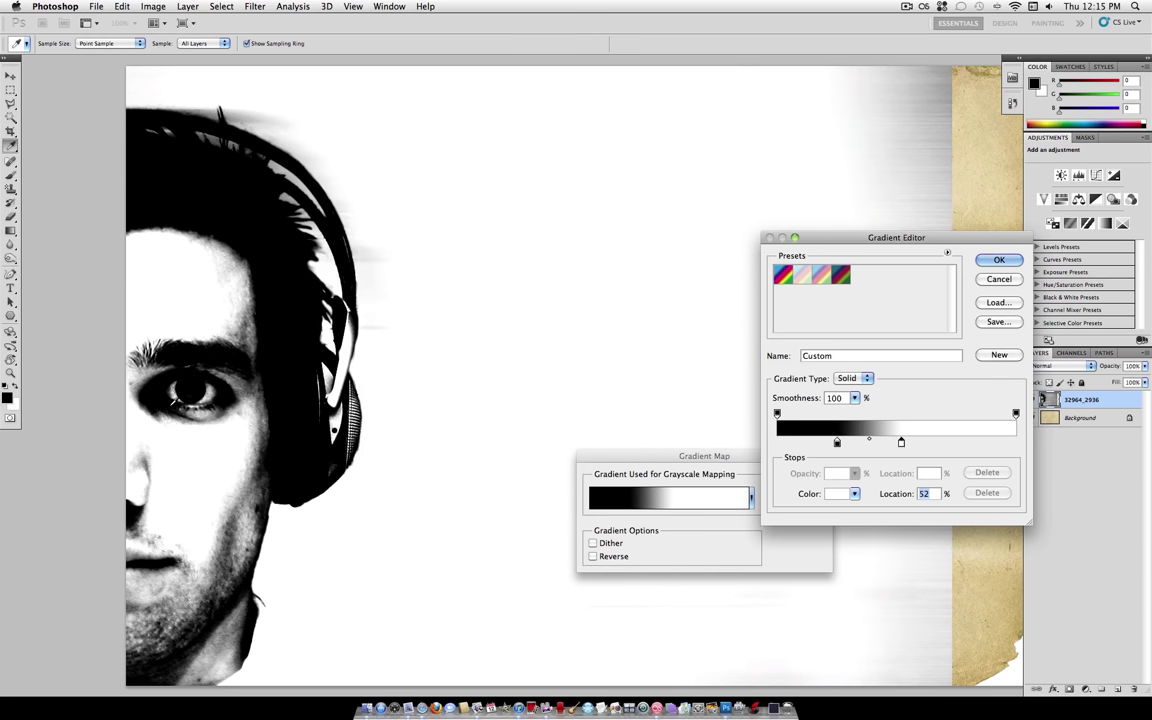
{"action": "left_click_drag", "start_coordinate": [837, 443], "coordinate": [897, 444]}
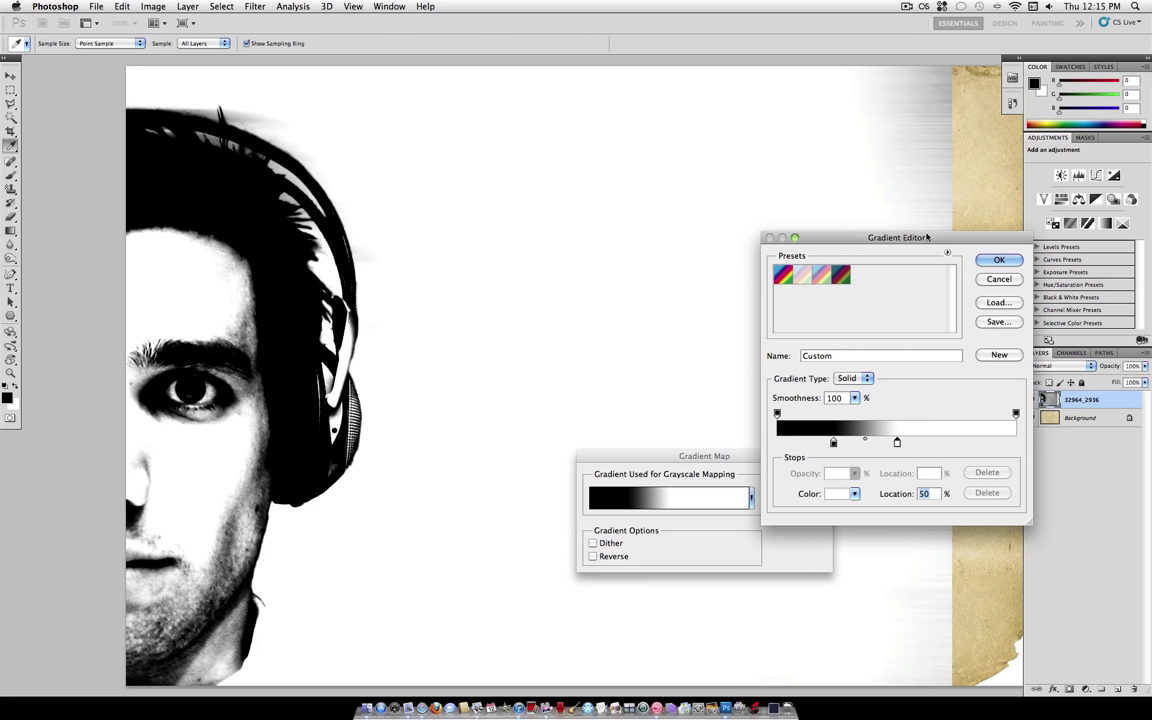
{"action": "left_click", "coordinate": [991, 259]}
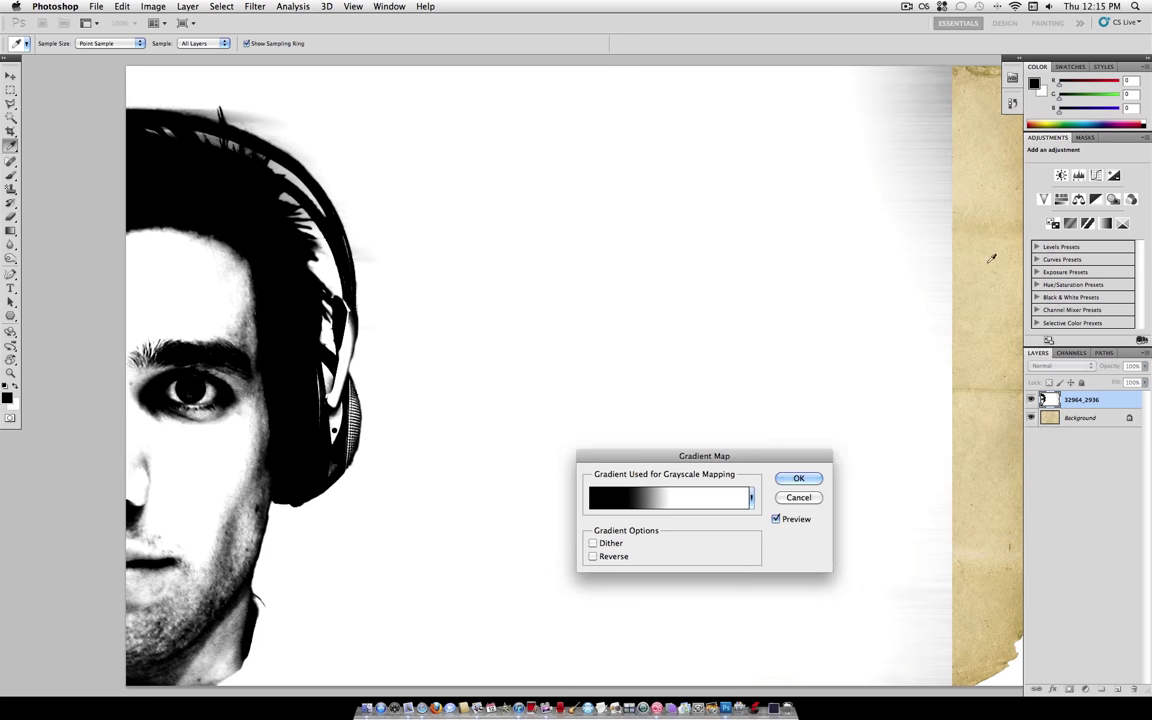
Step: Apply the gradient map with Dither on and set the portrait layer to Multiply
{"action": "left_click", "coordinate": [594, 545]}
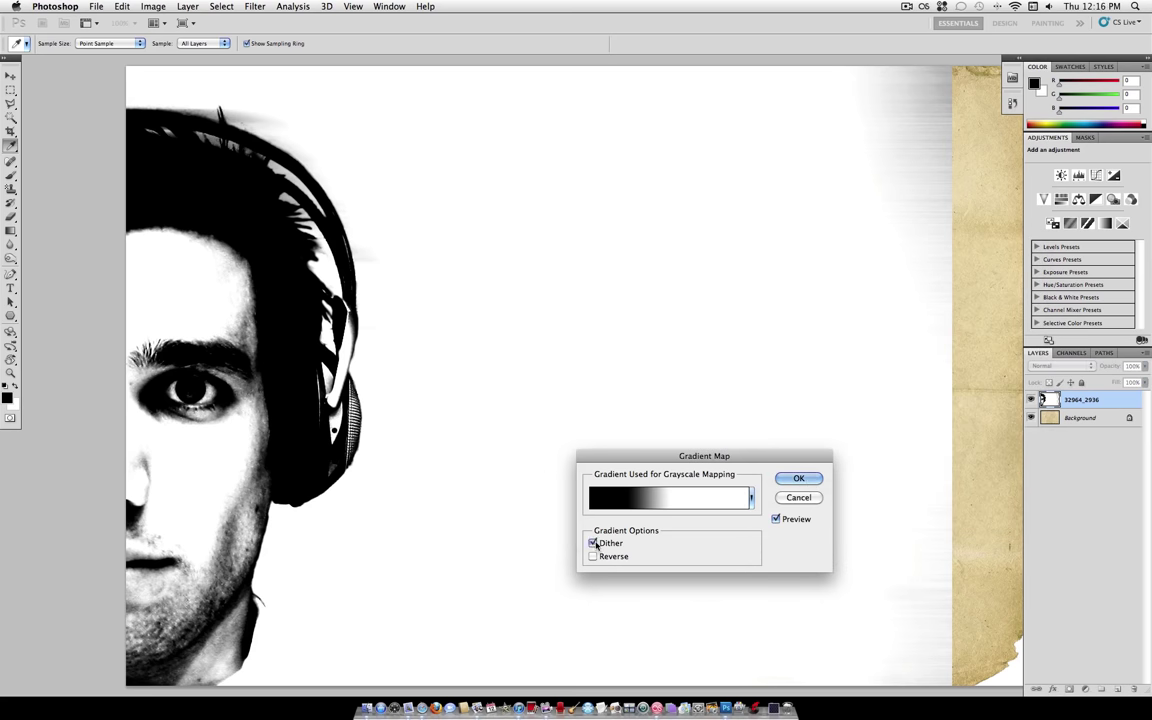
{"action": "left_click", "coordinate": [805, 479]}
{"action": "key", "text": "v"}
{"action": "left_click", "coordinate": [1062, 366]}
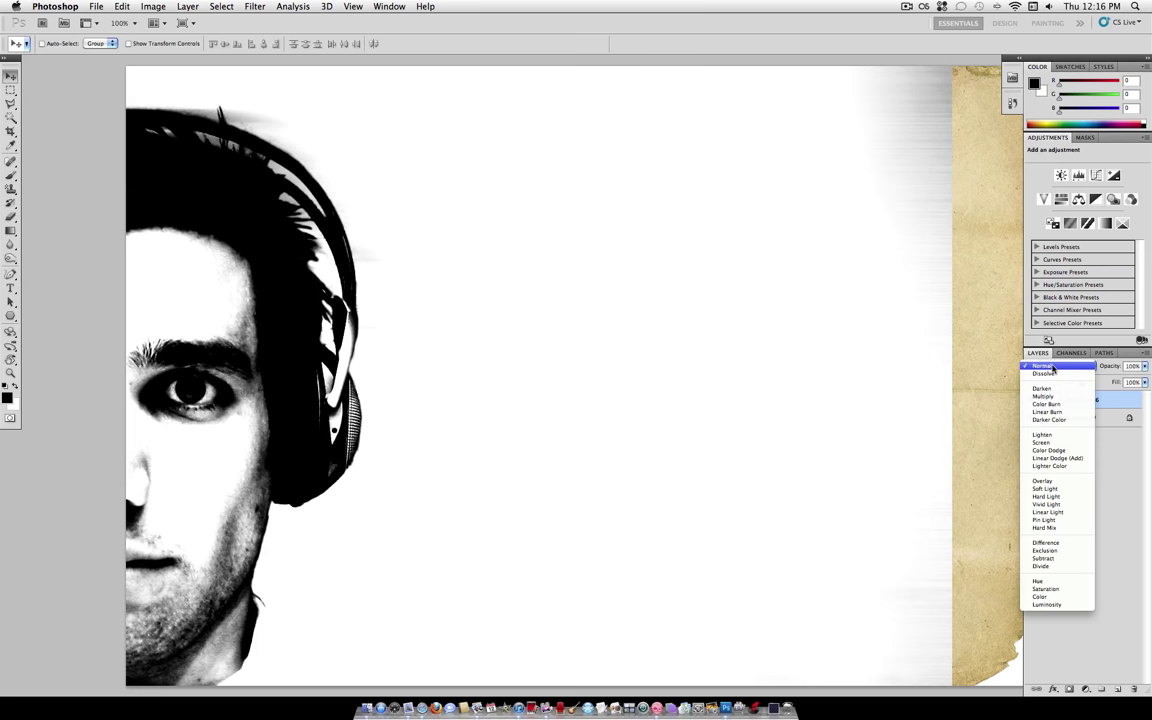
{"action": "left_click", "coordinate": [1053, 397]}
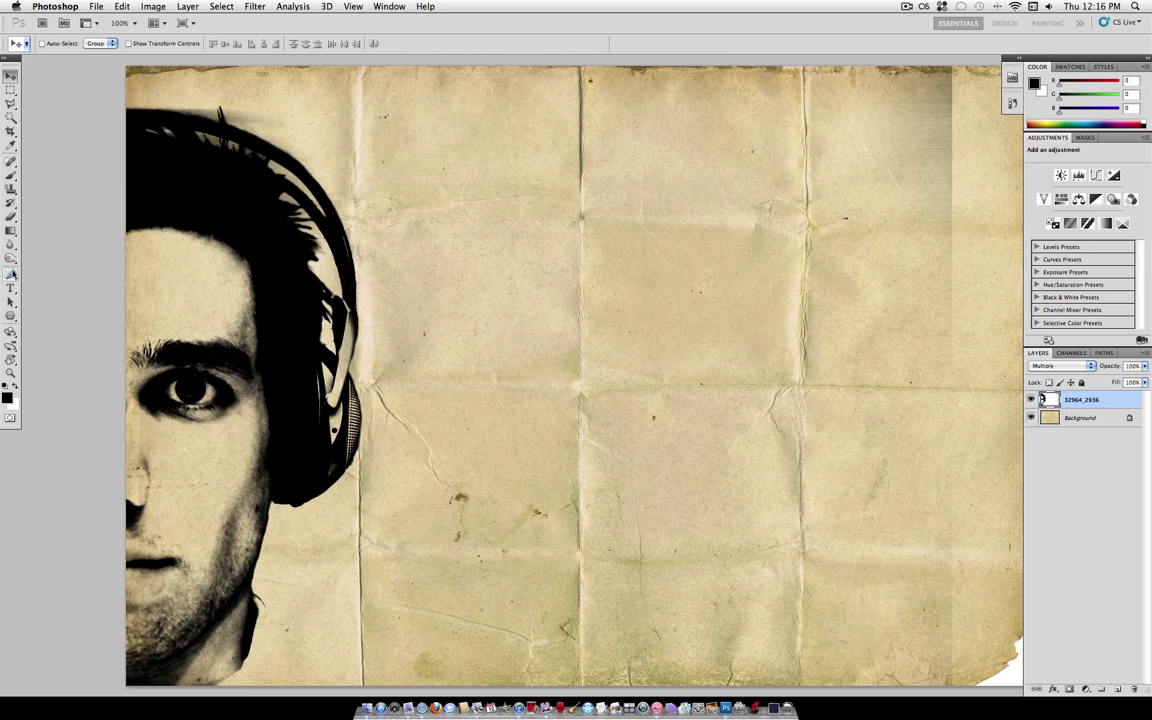
Step: Add a reveal-all mask and paint out the portrait's right side with a 715 px soft brush
{"action": "left_click", "coordinate": [197, 6]}
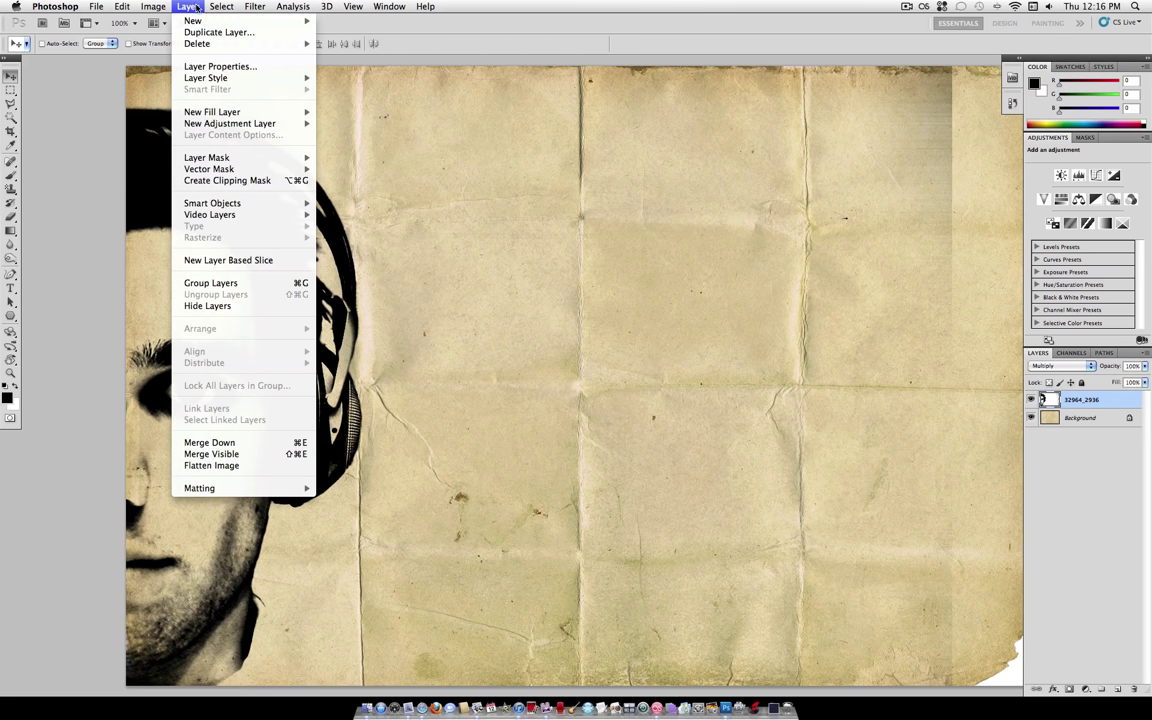
{"action": "mouse_move", "coordinate": [271, 158]}
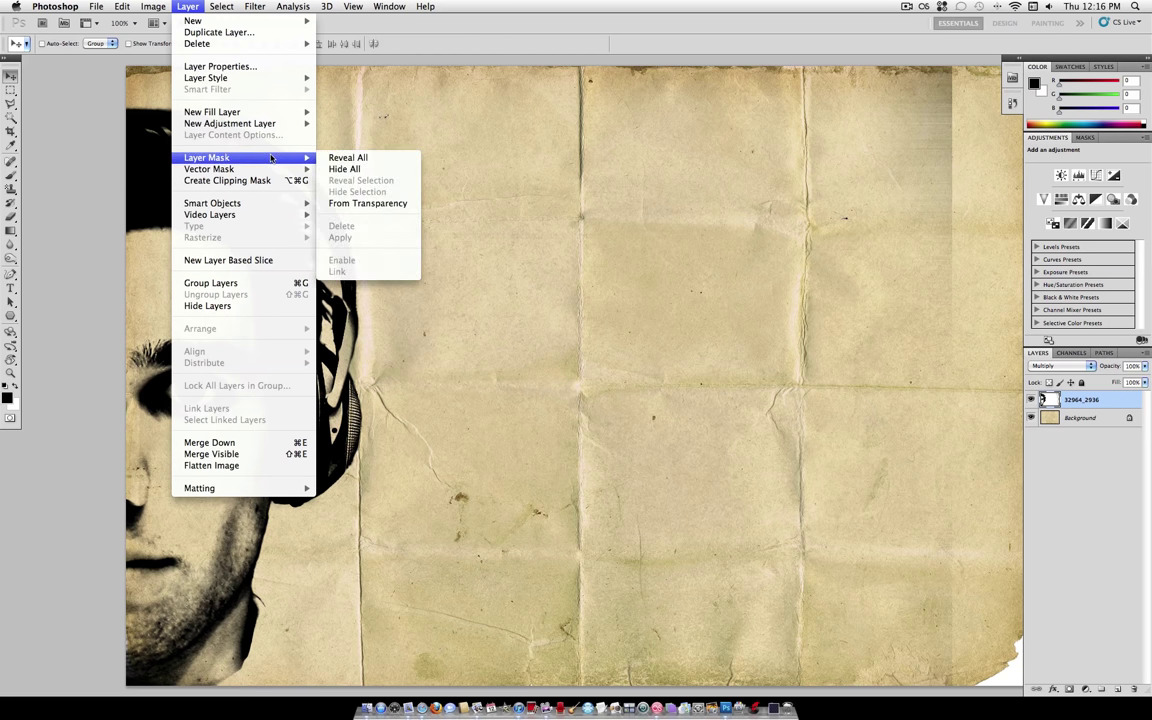
{"action": "left_click", "coordinate": [365, 159]}
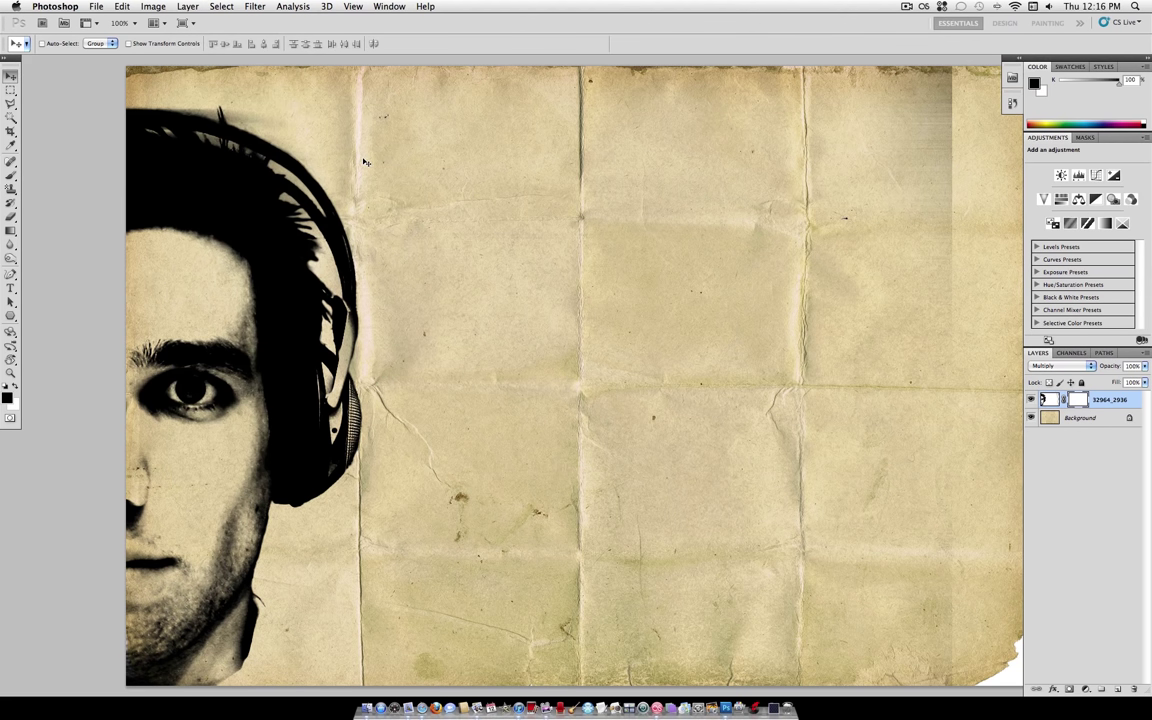
{"action": "left_click", "coordinate": [10, 175]}
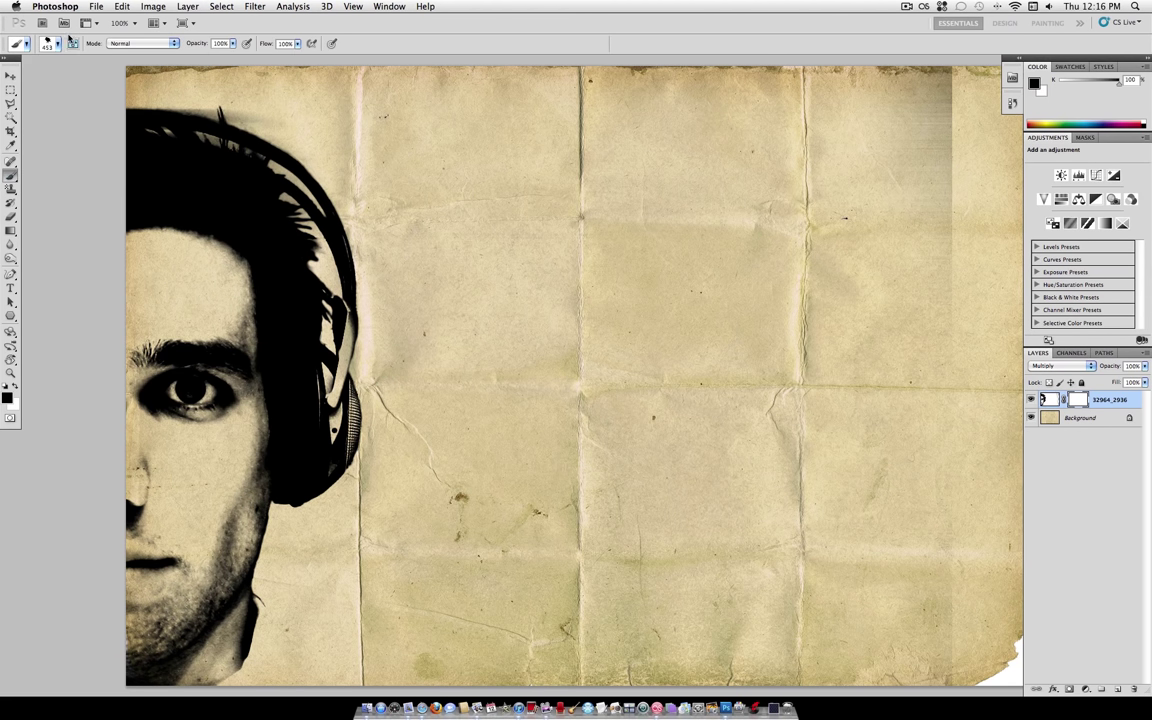
{"action": "left_click", "coordinate": [57, 43]}
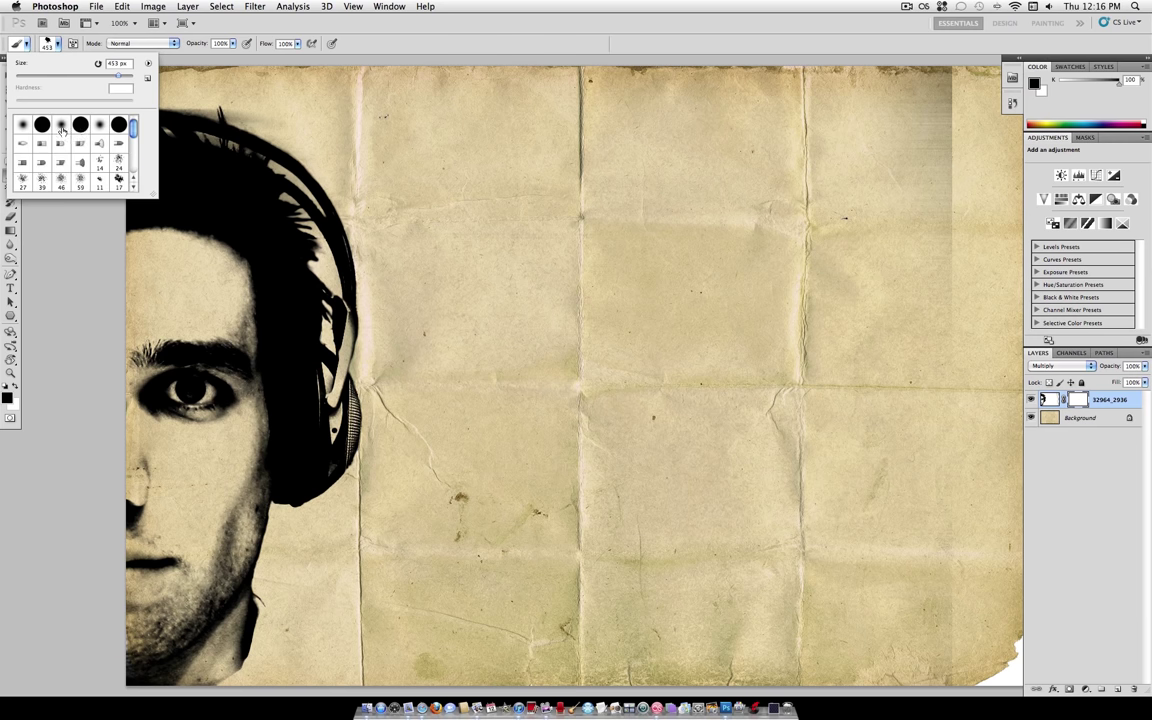
{"action": "left_click", "coordinate": [99, 124]}
{"action": "left_click_drag", "start_coordinate": [117, 76], "coordinate": [119, 77]}
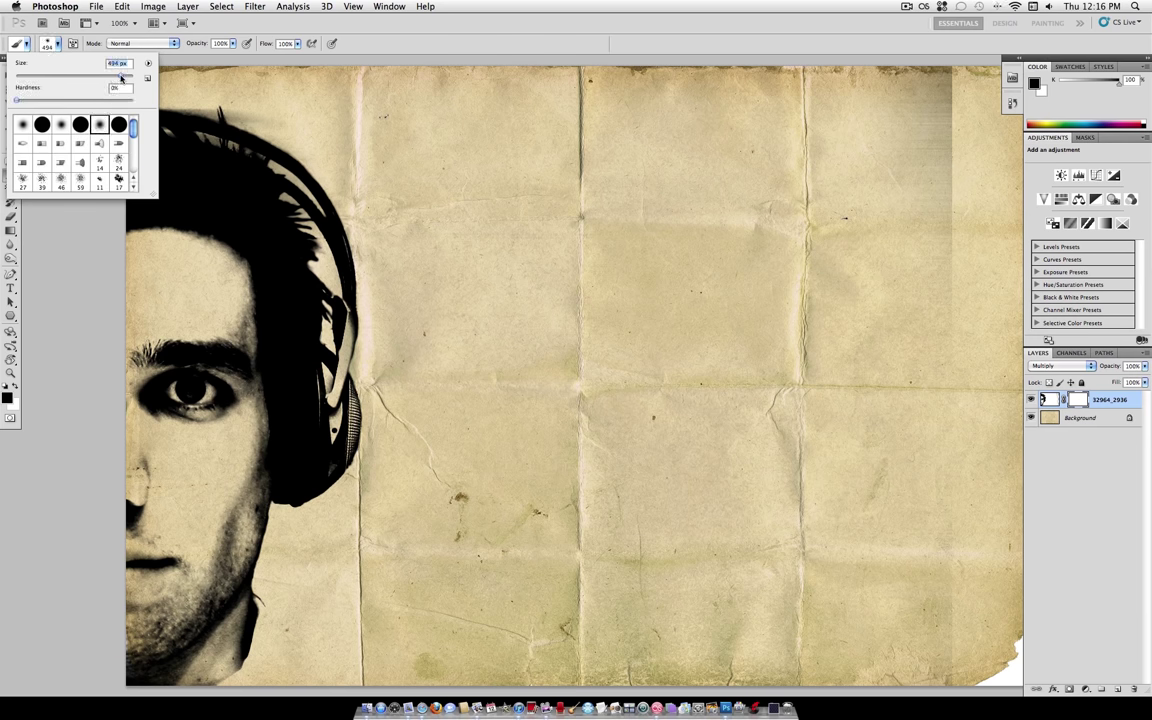
{"action": "left_click", "coordinate": [882, 333]}
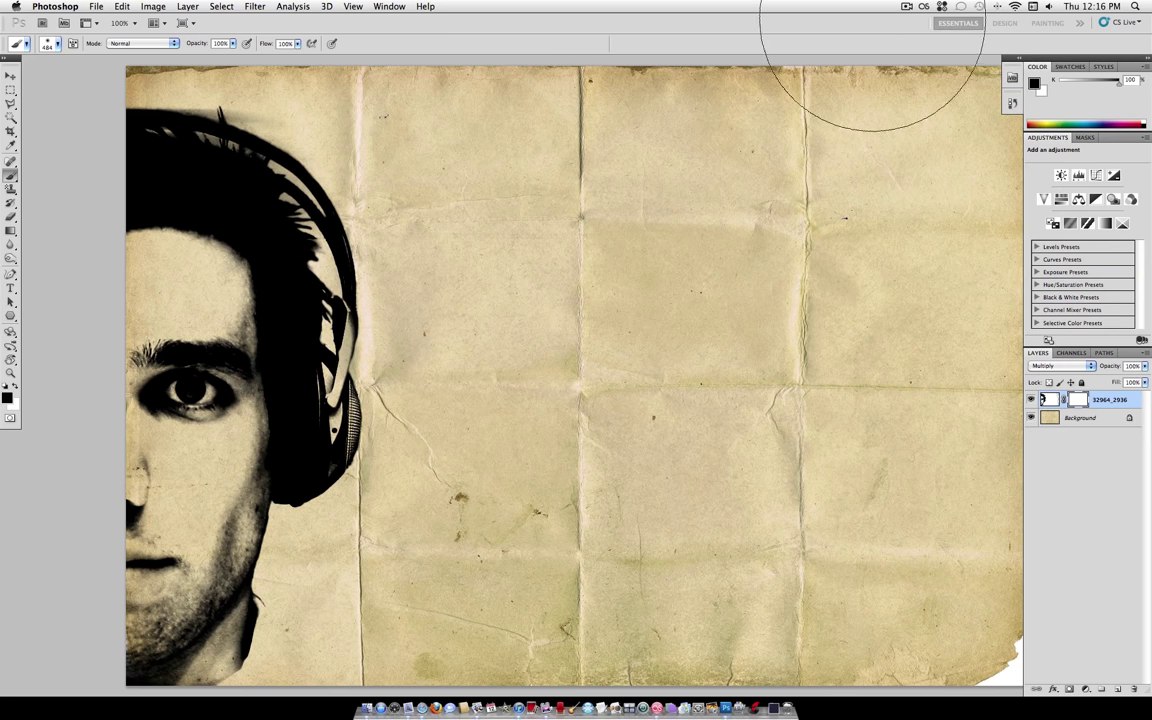
{"action": "left_click_drag", "start_coordinate": [885, 180], "coordinate": [925, 330]}
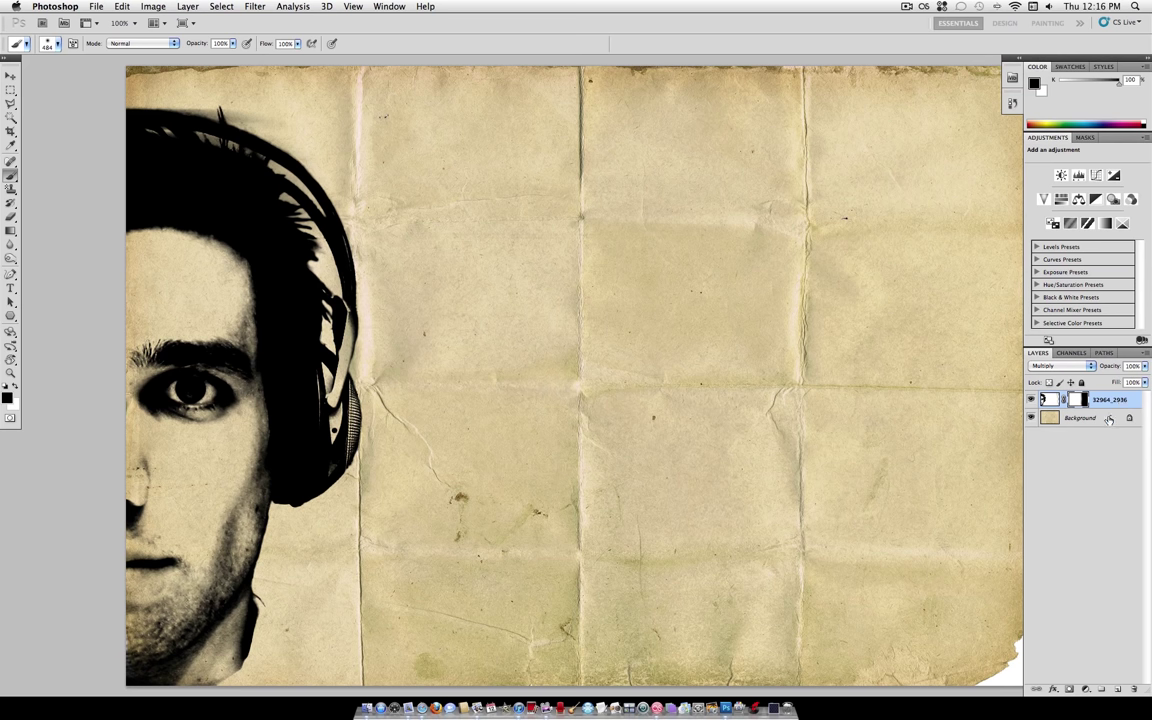
Step: Select the Background layer, return to windowed view, and pick the splatter file on the desktop
{"action": "left_click", "coordinate": [1108, 419]}
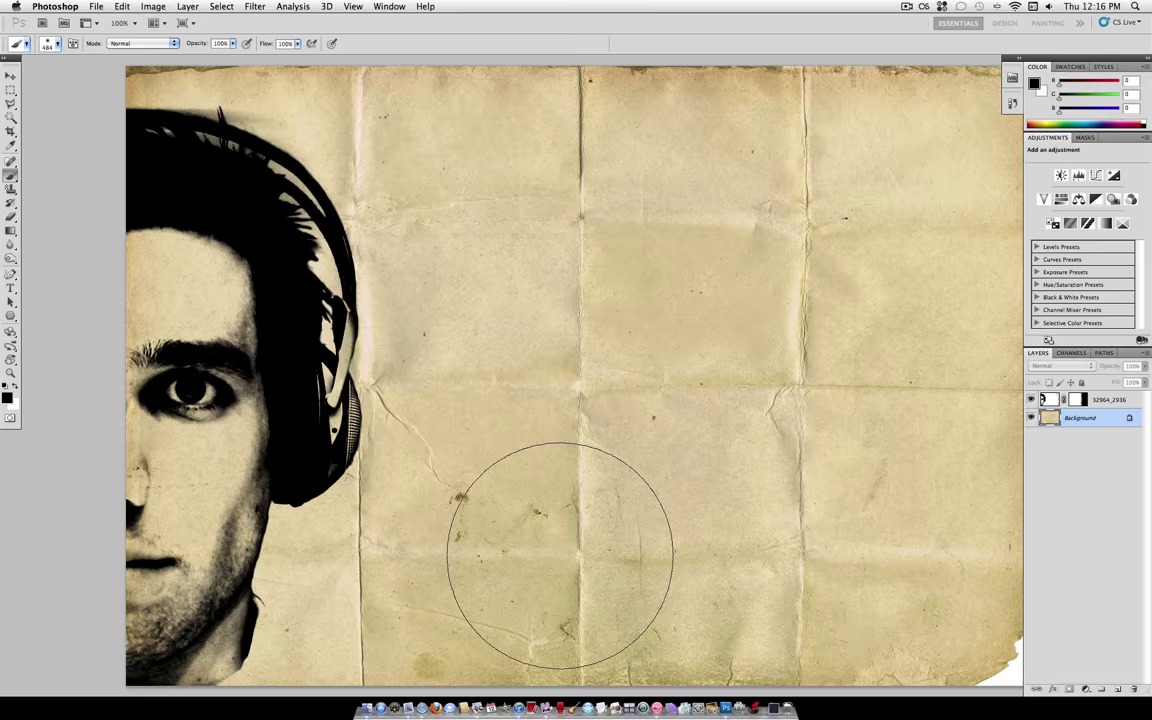
{"action": "key", "text": "f"}
{"action": "key", "text": "f"}
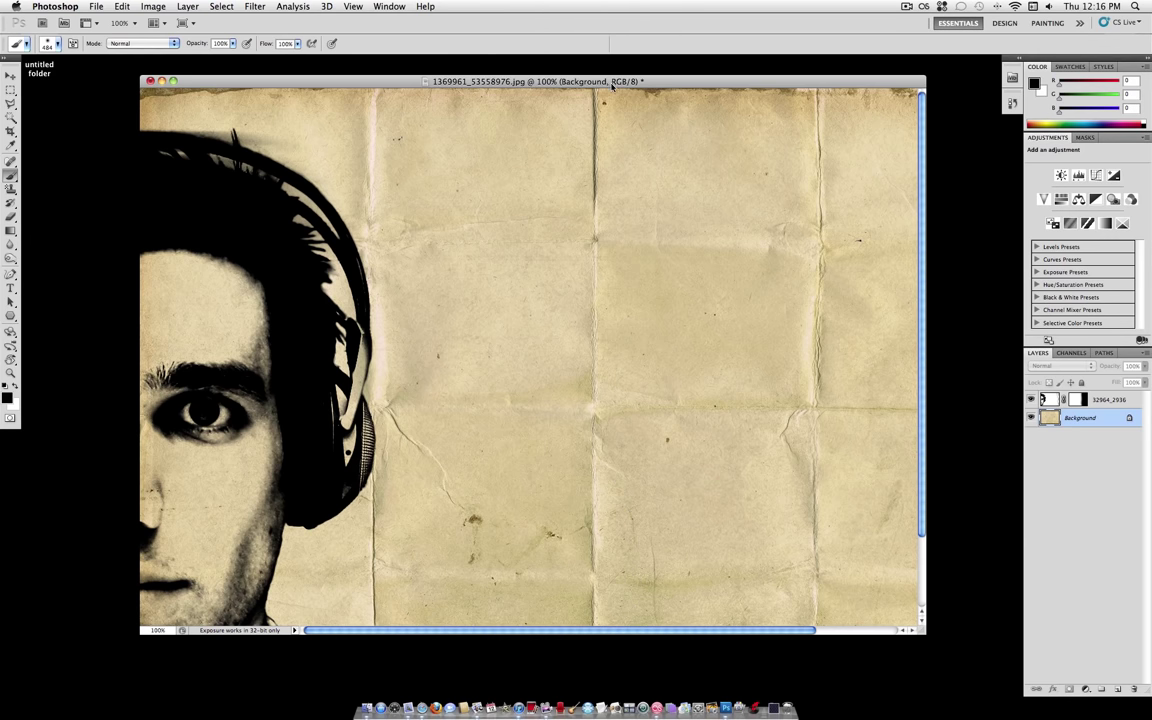
{"action": "left_click_drag", "start_coordinate": [612, 86], "coordinate": [606, 193]}
{"action": "left_click", "coordinate": [650, 108]}
Step: Open the splatter image 1108938_27174503.jpg in Photoshop CS5
{"action": "right_click", "coordinate": [640, 105]}
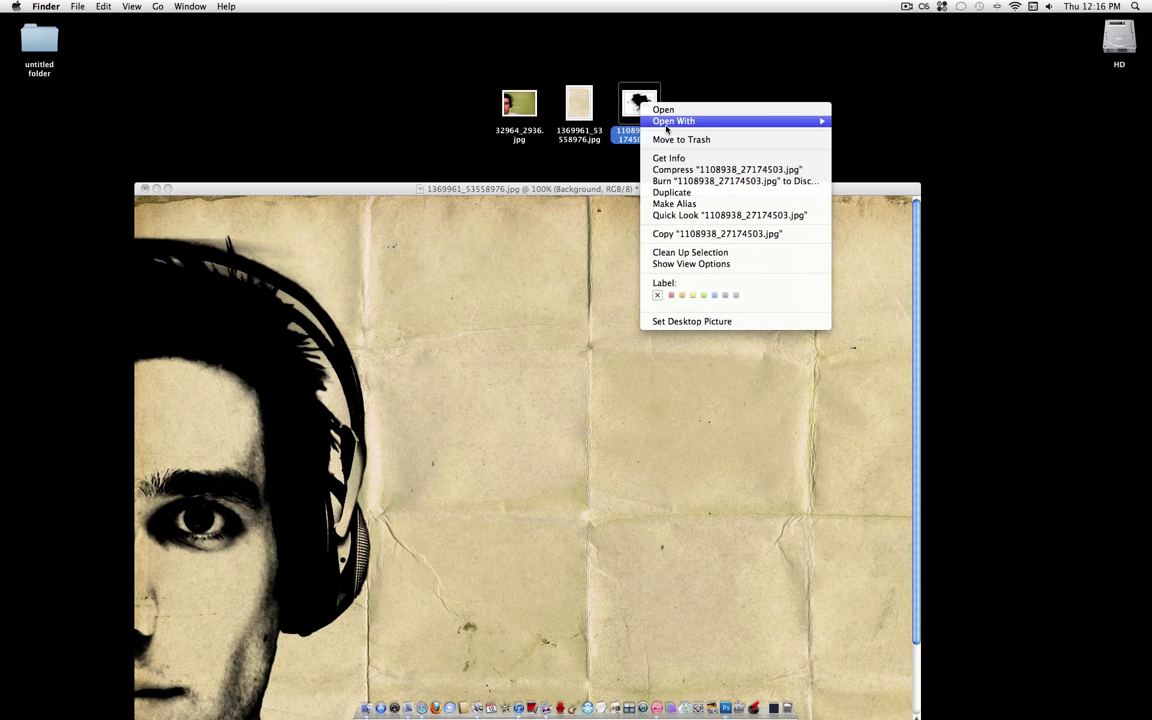
{"action": "mouse_move", "coordinate": [658, 117]}
{"action": "left_click", "coordinate": [560, 155]}
{"action": "left_click_drag", "start_coordinate": [546, 194], "coordinate": [531, 96]}
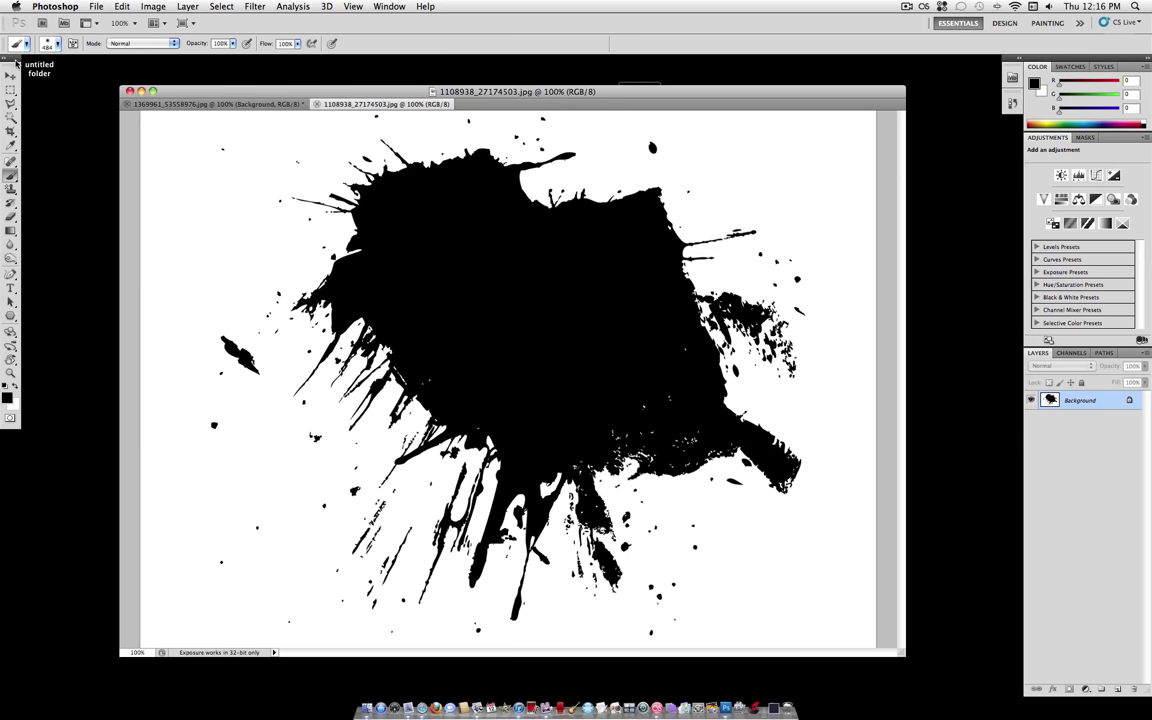
Step: Define the splatter as a 1000 px brush preset named watercolor.jpg
{"action": "left_click", "coordinate": [120, 6]}
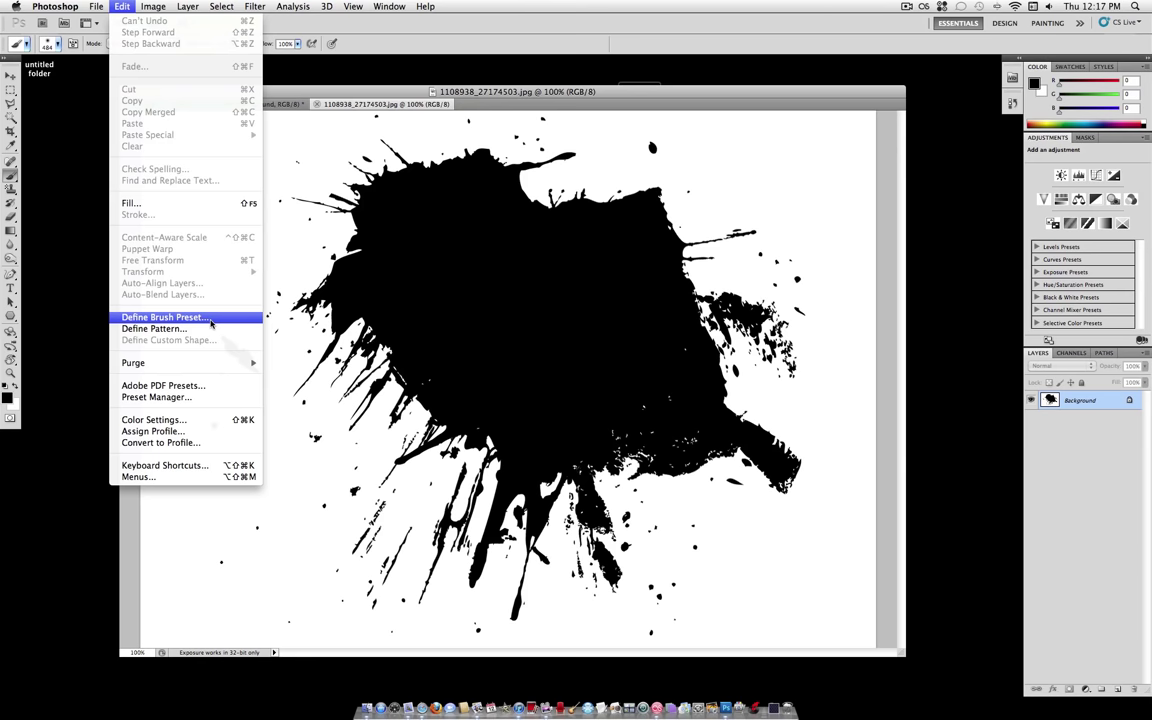
{"action": "left_click", "coordinate": [210, 319]}
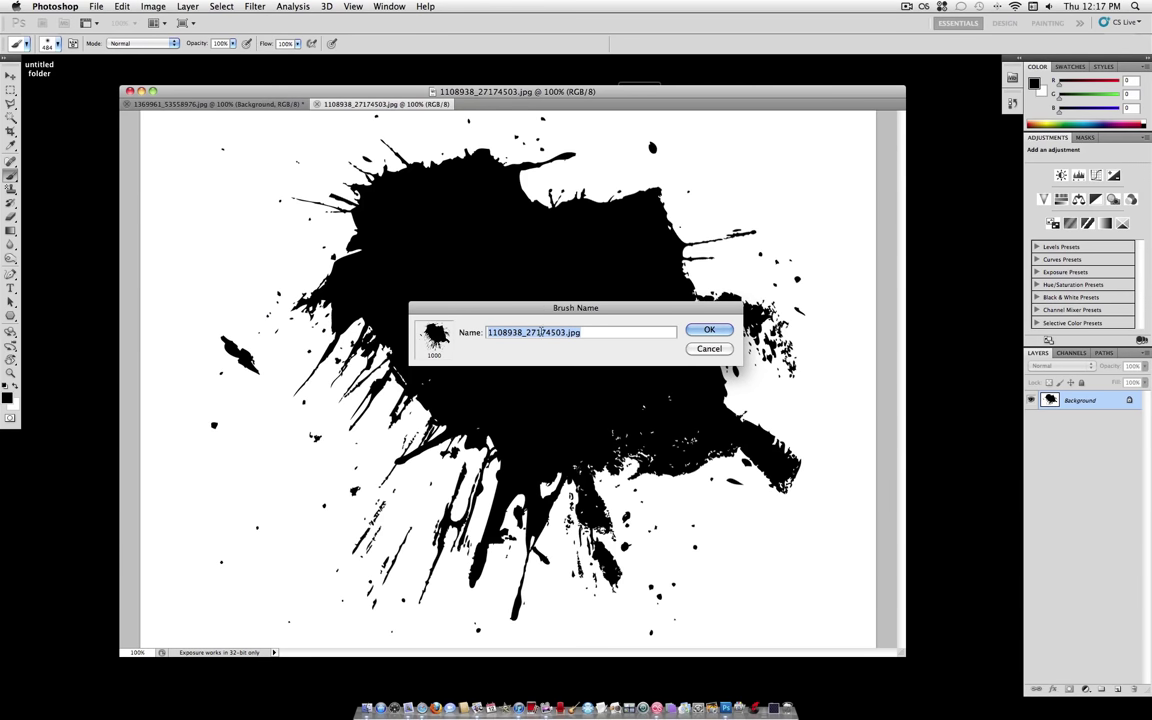
{"action": "double_click", "coordinate": [540, 332]}
{"action": "type", "text": "watercolor"}
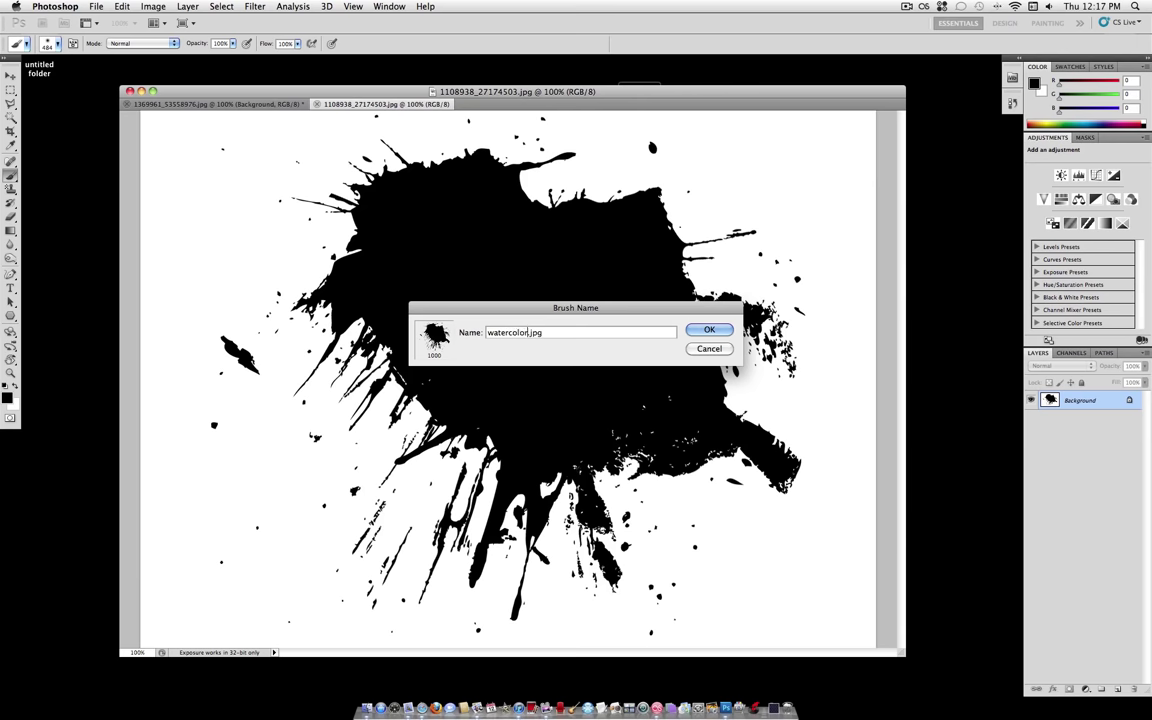
{"action": "key", "text": "Return"}
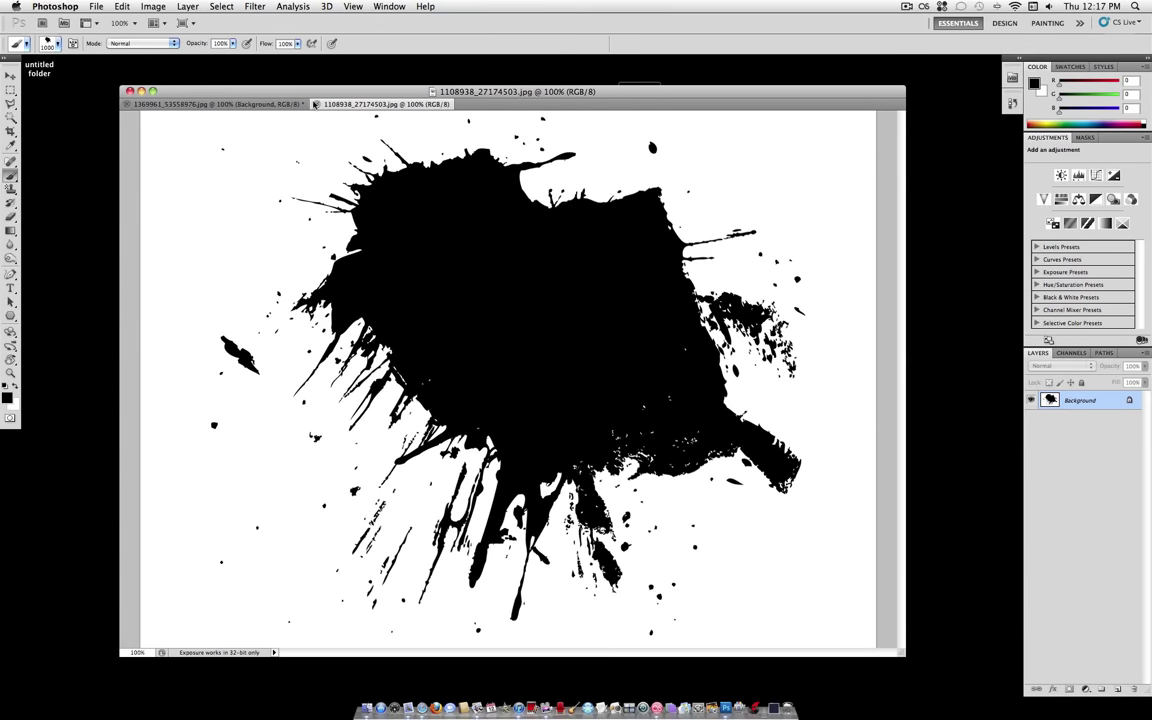
Step: Close the splatter document, test-stamp the brush on a new Layer 1, undo, and delete that layer
{"action": "left_click", "coordinate": [317, 104]}
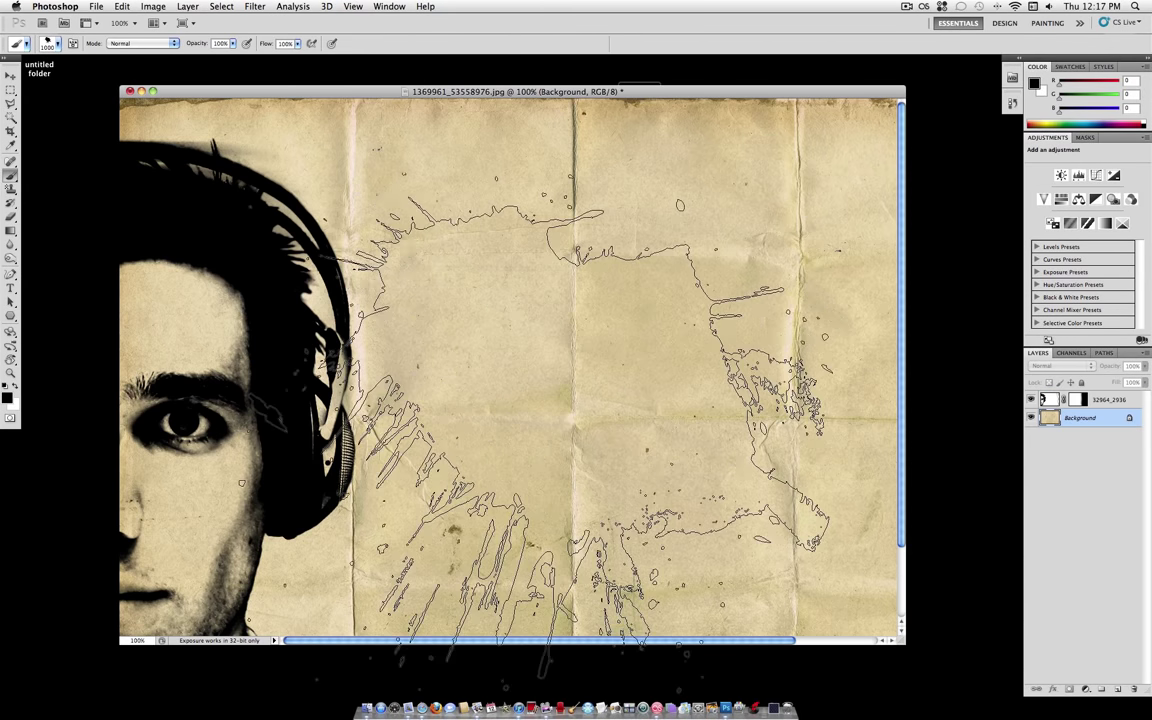
{"action": "key", "text": "super+shift+n"}
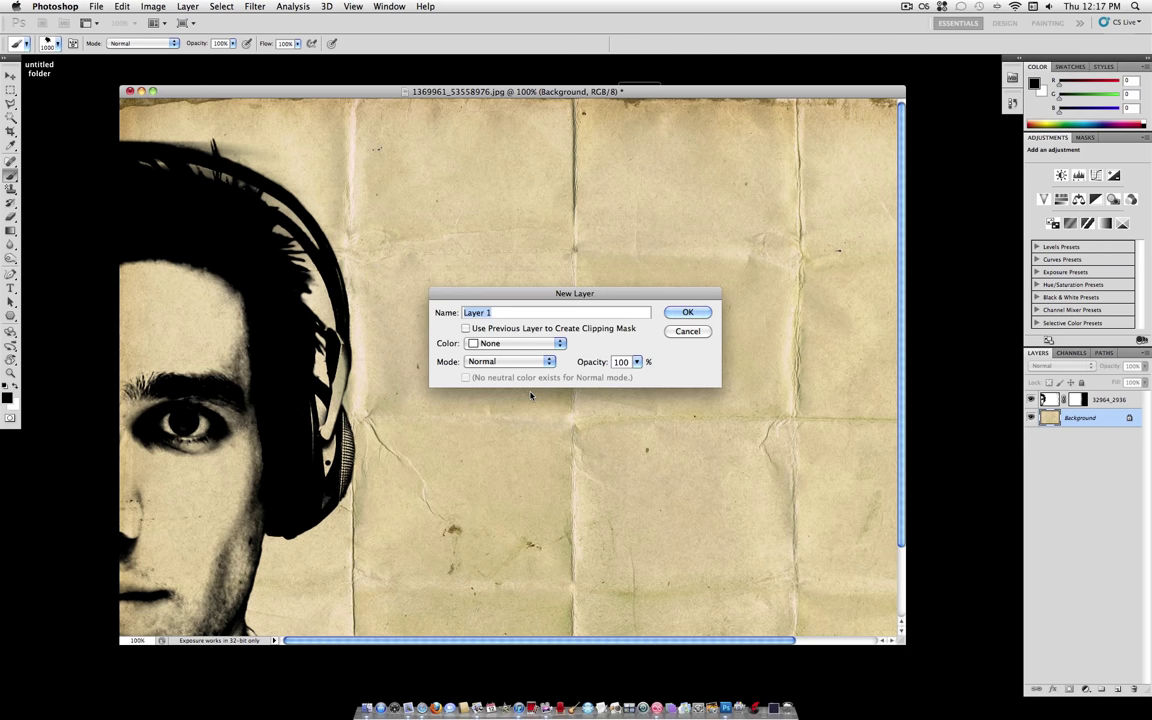
{"action": "key", "text": "Return"}
{"action": "left_click", "coordinate": [570, 382]}
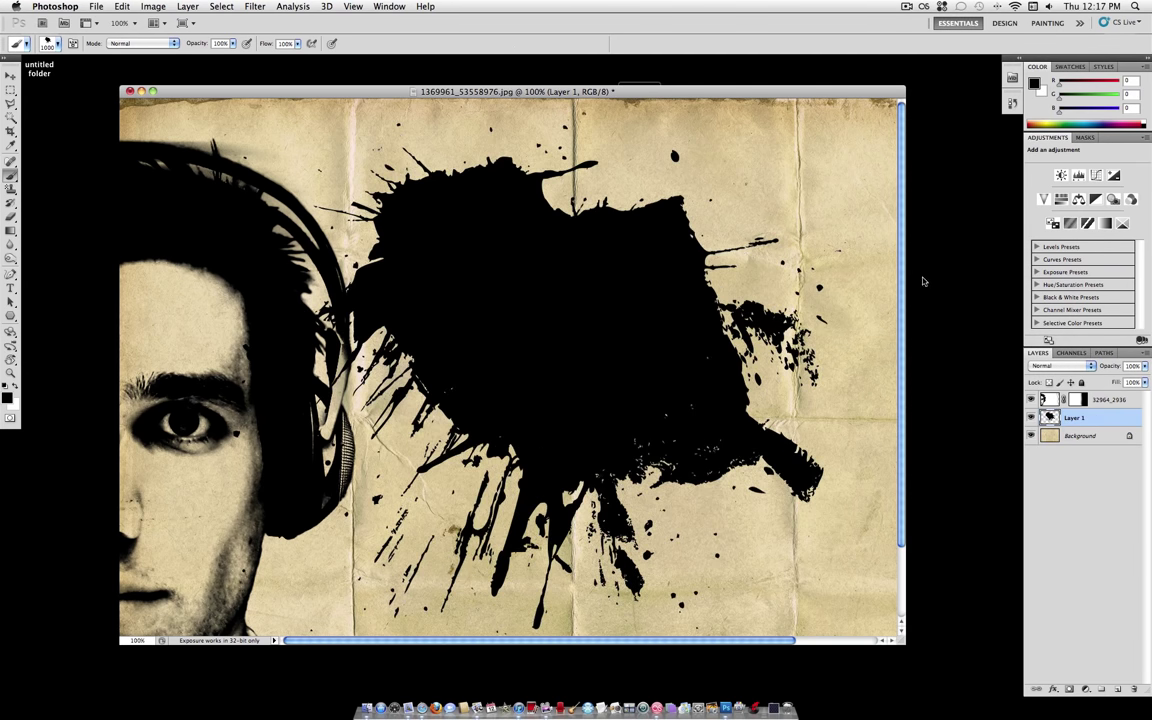
{"action": "key", "text": "super+z"}
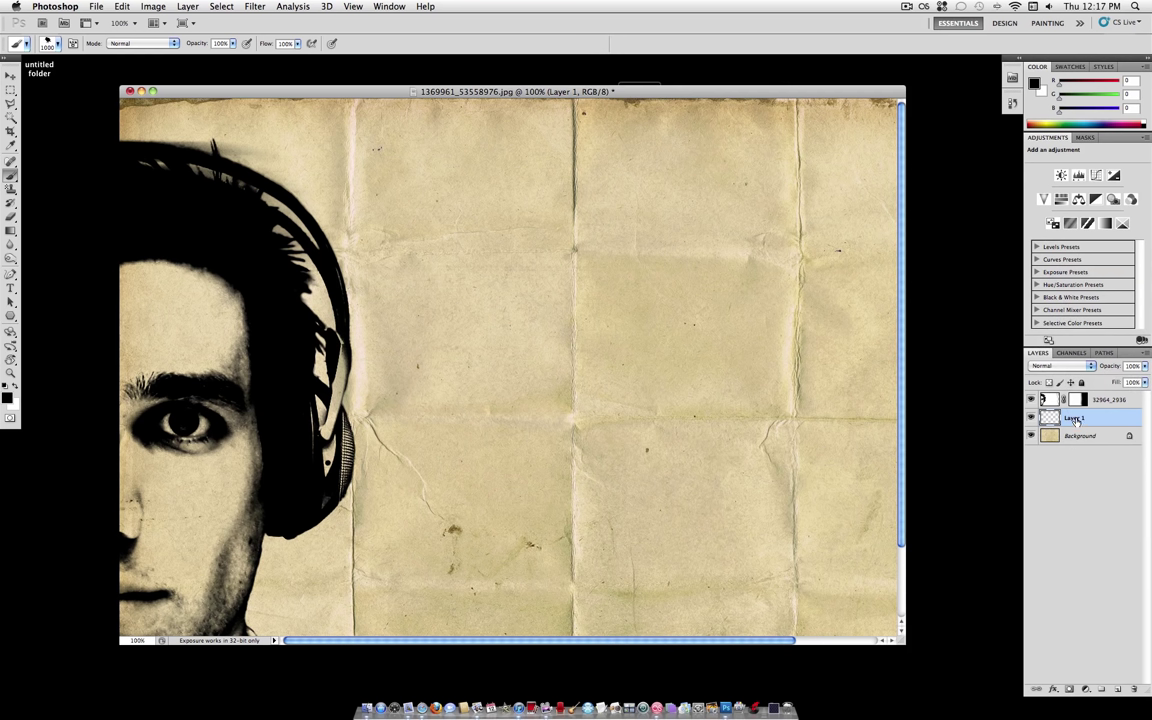
{"action": "key", "text": "Delete"}
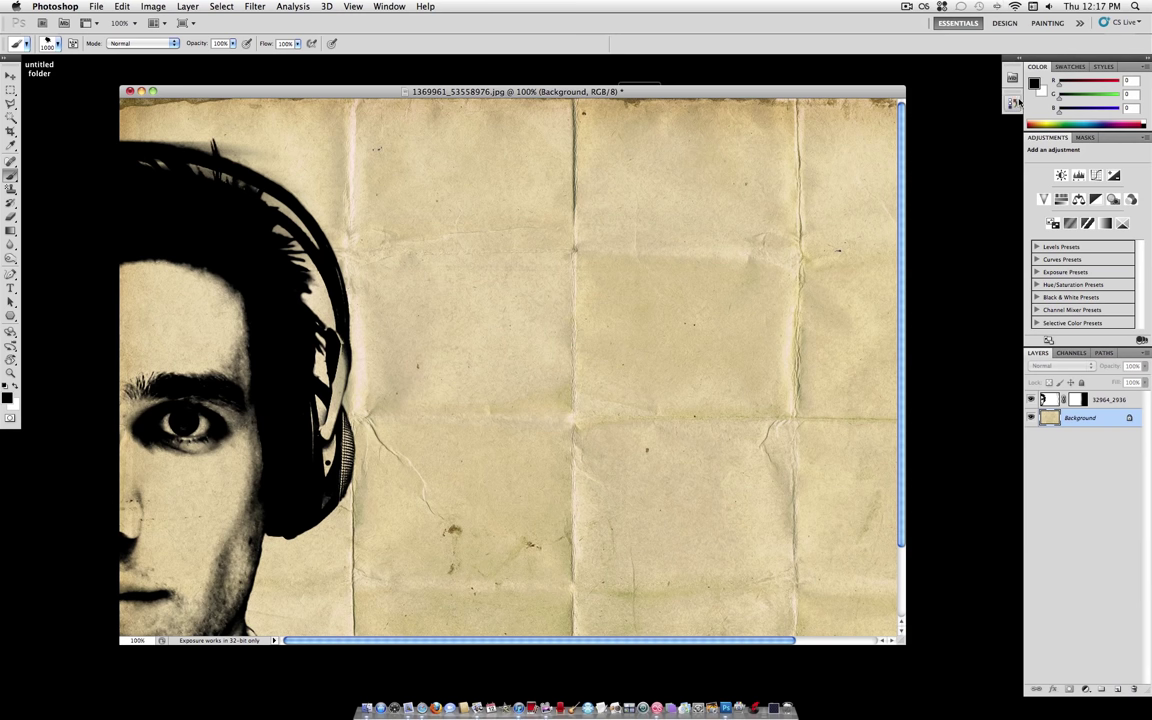
Step: Enable Shape Dynamics on the watercolor brush with 29% roundness jitter and 1% minimum roundness
{"action": "left_click", "coordinate": [390, 6]}
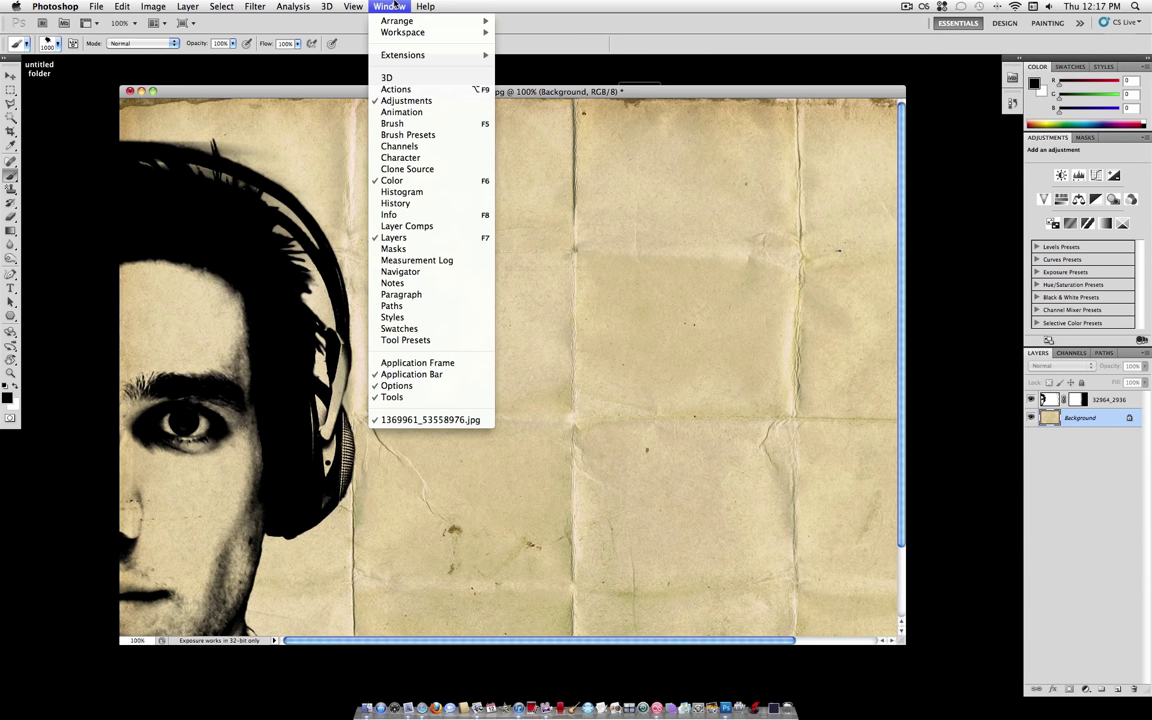
{"action": "left_click", "coordinate": [440, 124]}
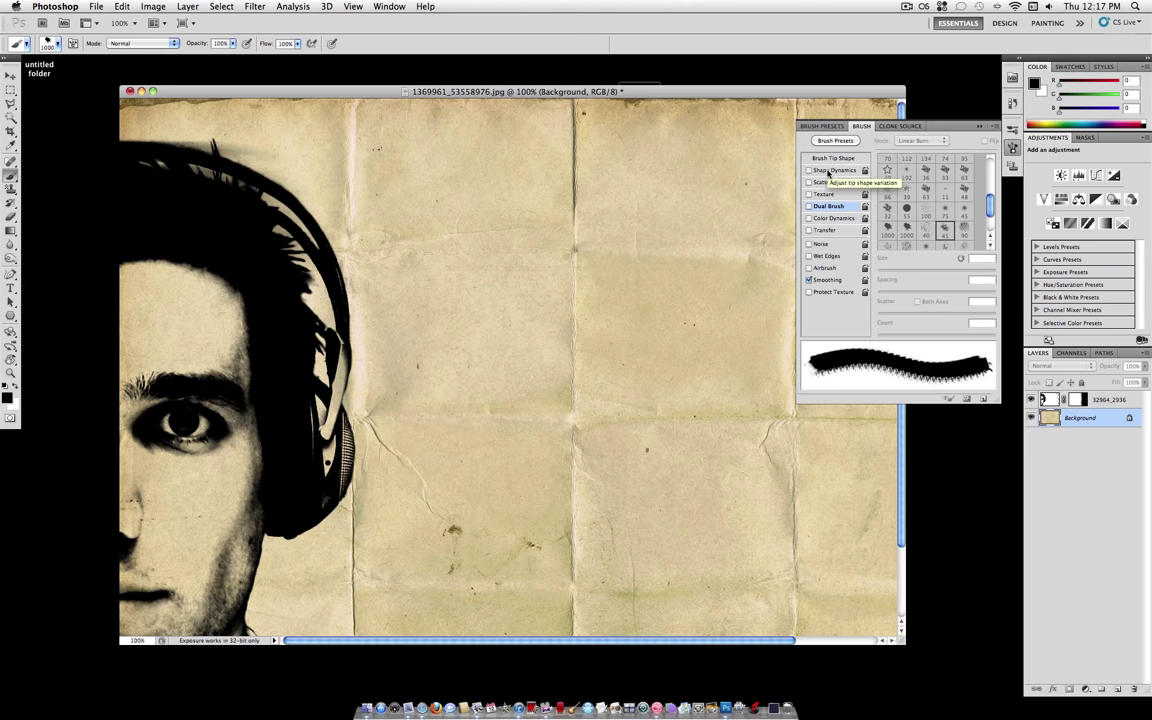
{"action": "left_click", "coordinate": [828, 171]}
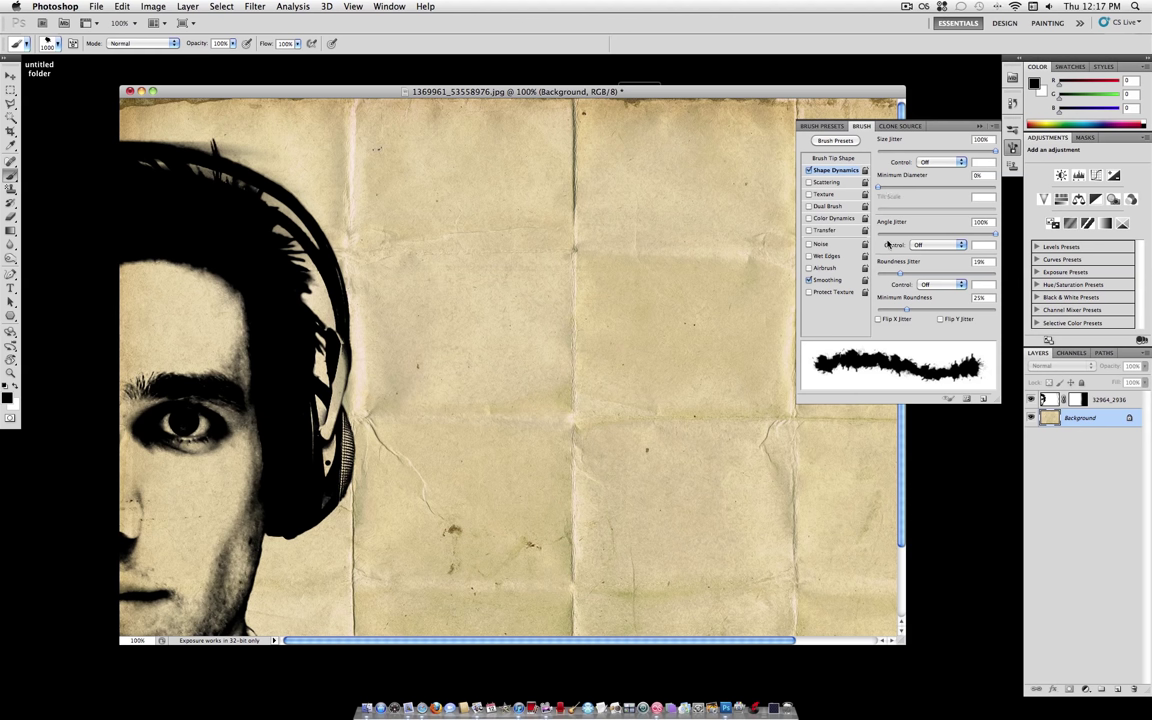
{"action": "left_click_drag", "start_coordinate": [905, 275], "coordinate": [912, 275]}
{"action": "left_click_drag", "start_coordinate": [910, 310], "coordinate": [876, 311]}
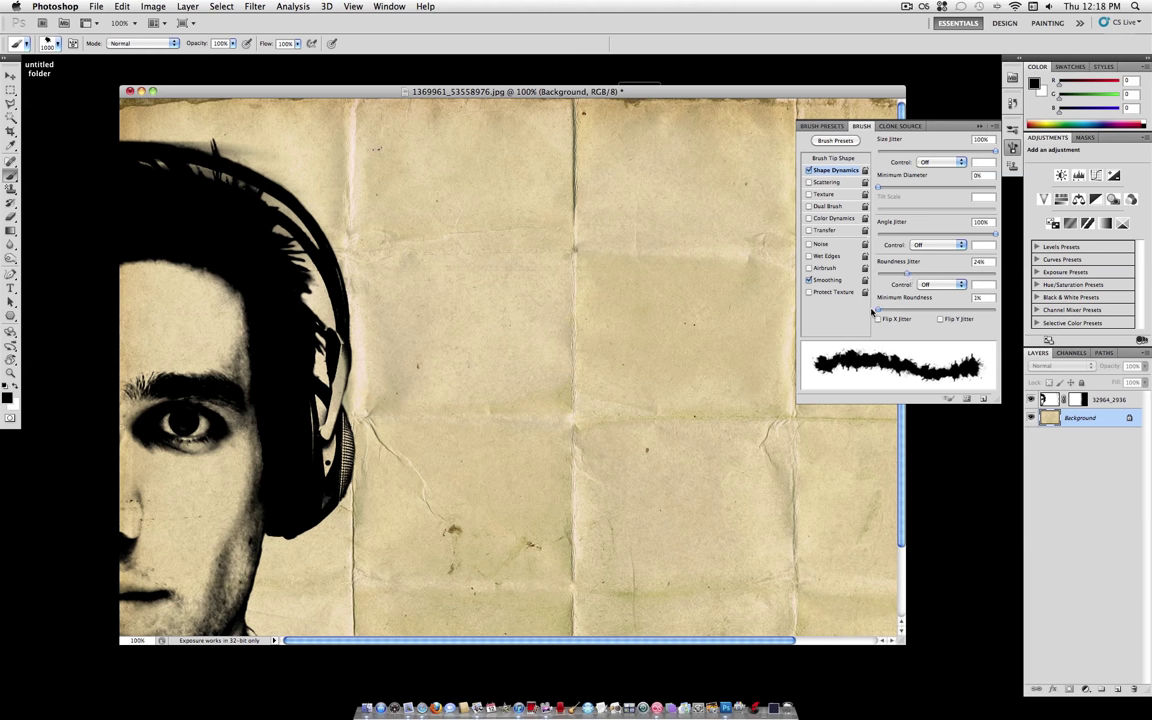
Step: Enable Scattering at about 490% and turn on Wet Edges
{"action": "left_click", "coordinate": [822, 182]}
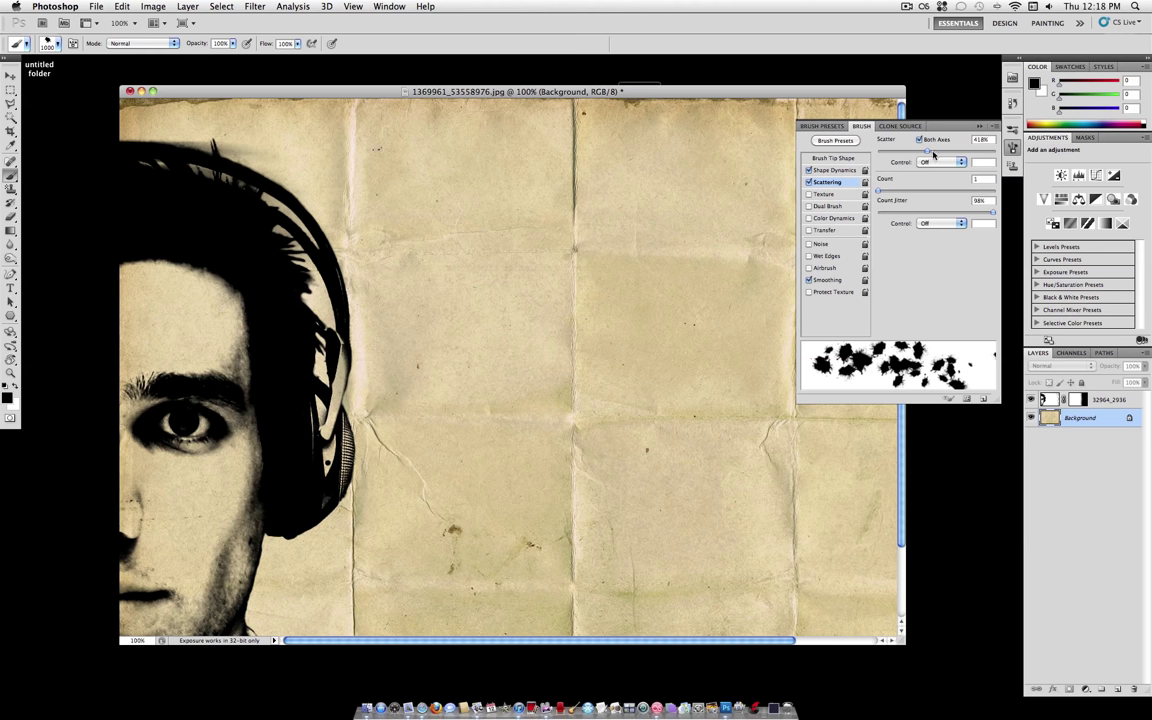
{"action": "left_click_drag", "start_coordinate": [933, 154], "coordinate": [924, 157]}
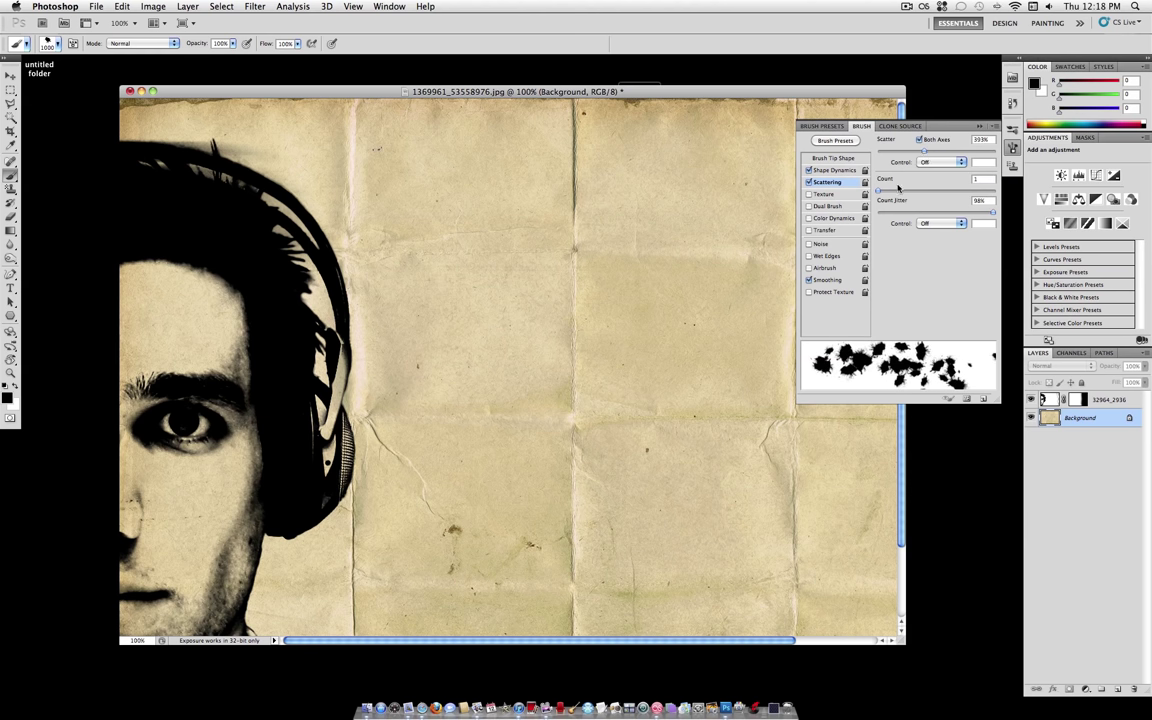
{"action": "left_click", "coordinate": [834, 170]}
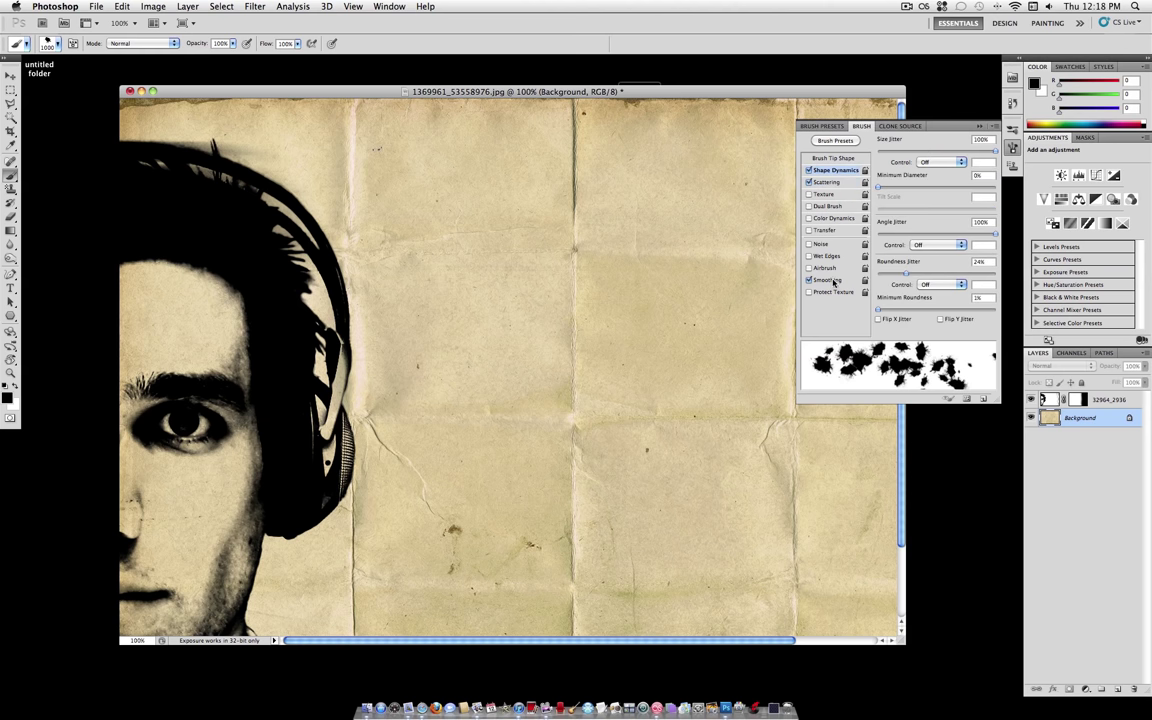
{"action": "left_click", "coordinate": [809, 256]}
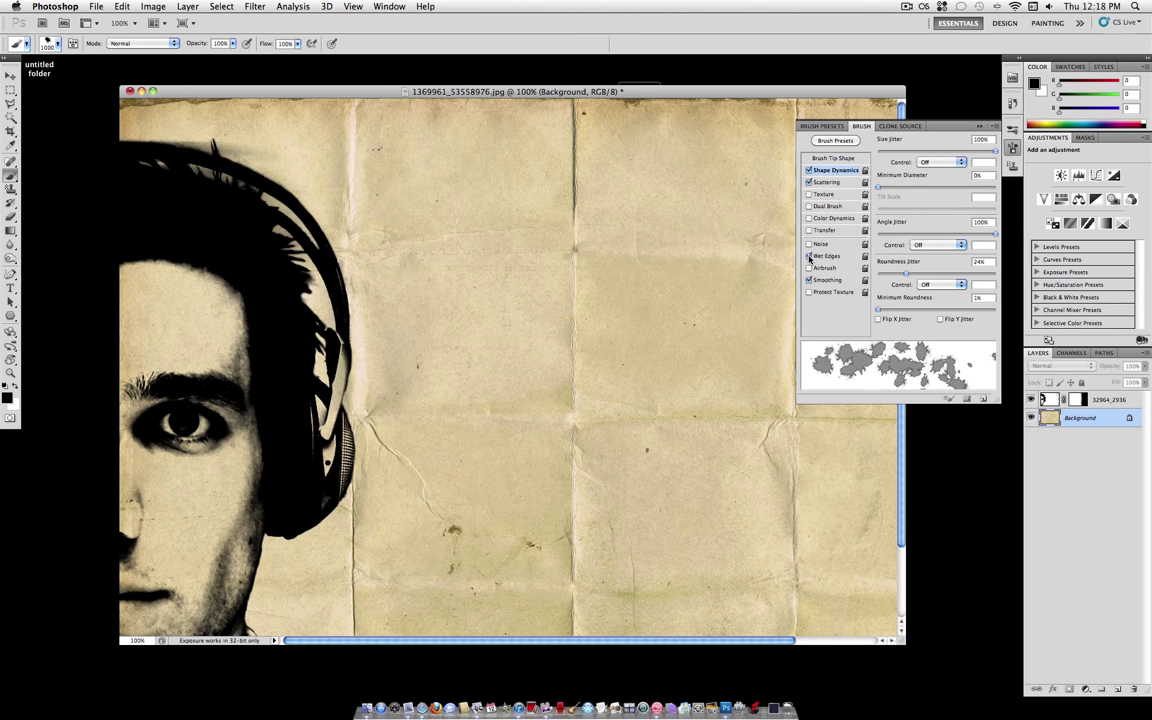
{"action": "left_click", "coordinate": [828, 257]}
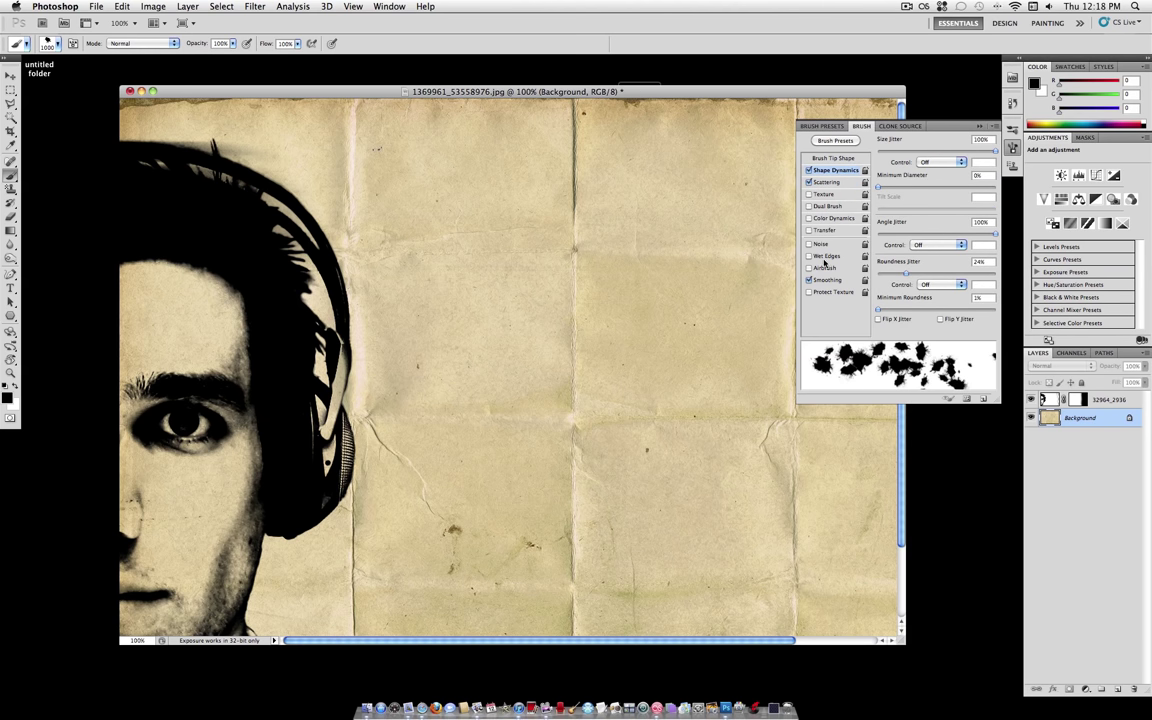
{"action": "left_click", "coordinate": [810, 256]}
Step: Set the brush tip to 43% spacing, a smaller size, and a 79° angle
{"action": "left_click", "coordinate": [838, 158]}
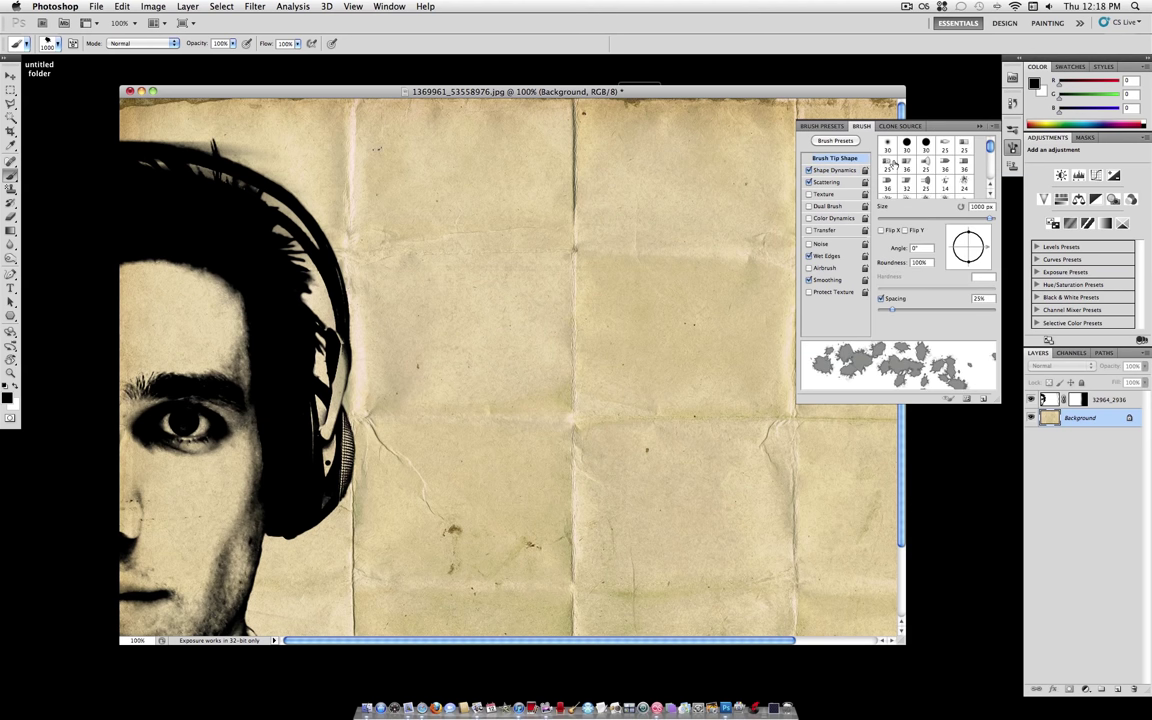
{"action": "left_click_drag", "start_coordinate": [893, 310], "coordinate": [903, 311]}
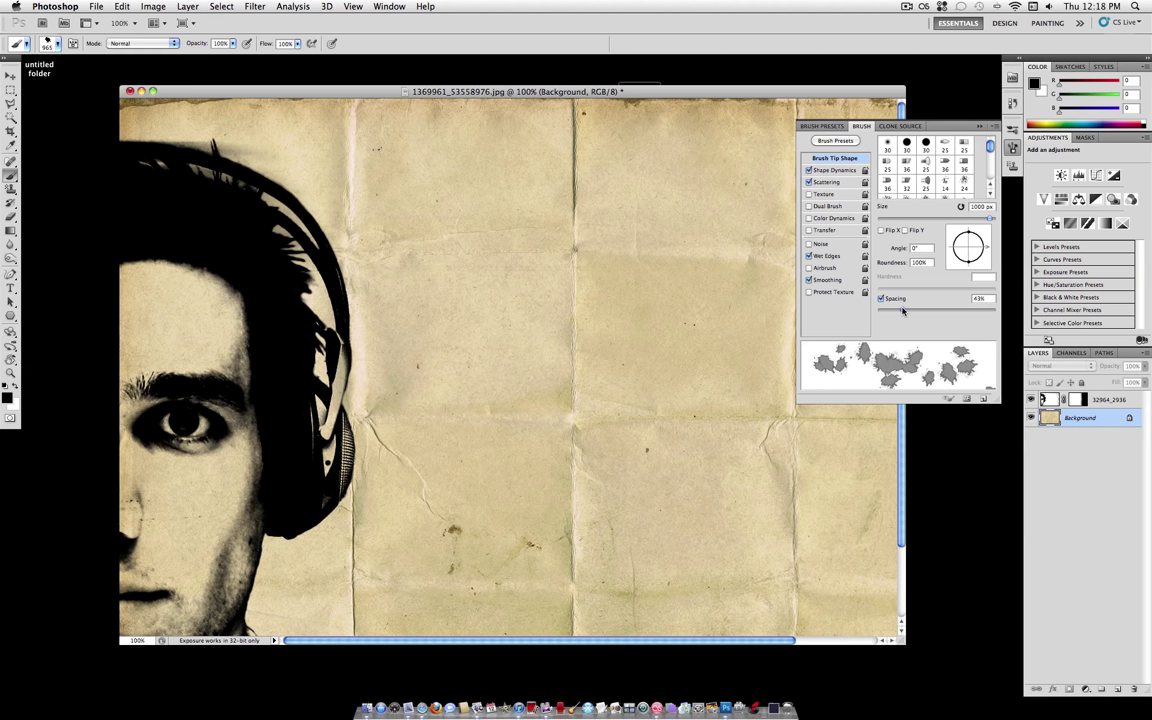
{"action": "left_click", "coordinate": [968, 218]}
{"action": "left_click_drag", "start_coordinate": [964, 219], "coordinate": [962, 218]}
{"action": "left_click_drag", "start_coordinate": [968, 238], "coordinate": [971, 237]}
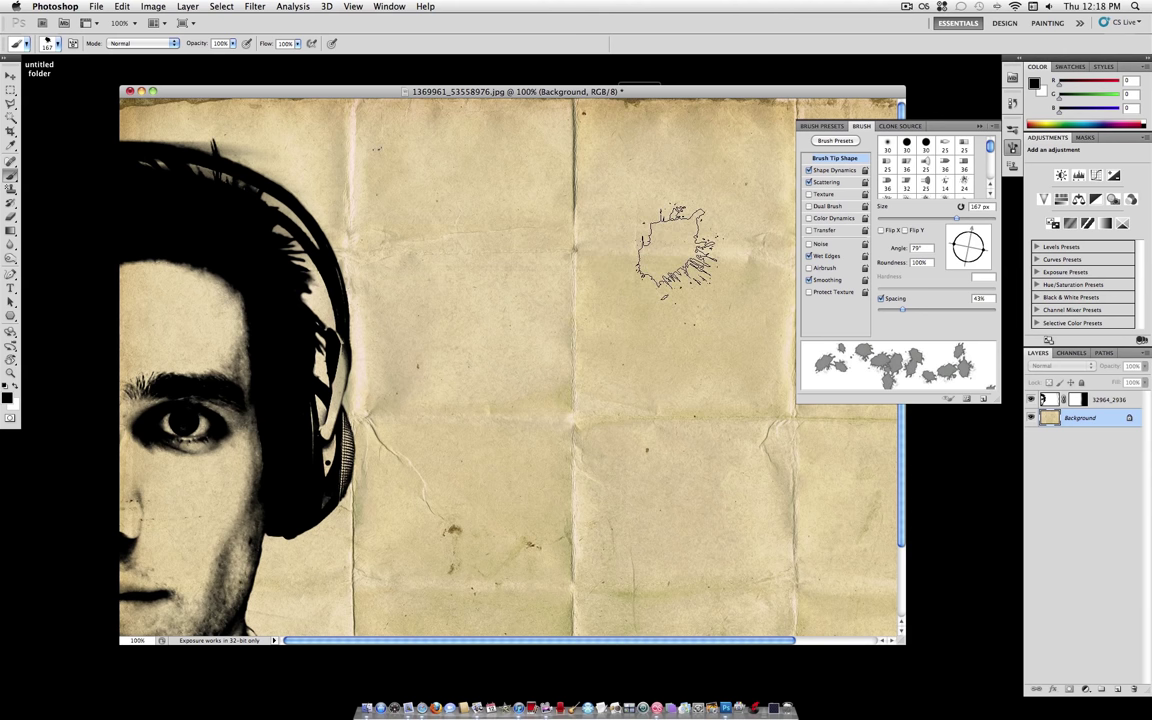
Step: Stamp dark splatters across the upper paper, redoing them with Airbrush build-up on
{"action": "mouse_move", "coordinate": [656, 244]}
{"action": "left_mouse_down"}
{"action": "mouse_move", "coordinate": [530, 250]}
{"action": "mouse_move", "coordinate": [595, 295]}
{"action": "mouse_move", "coordinate": [682, 295]}
{"action": "left_mouse_up"}
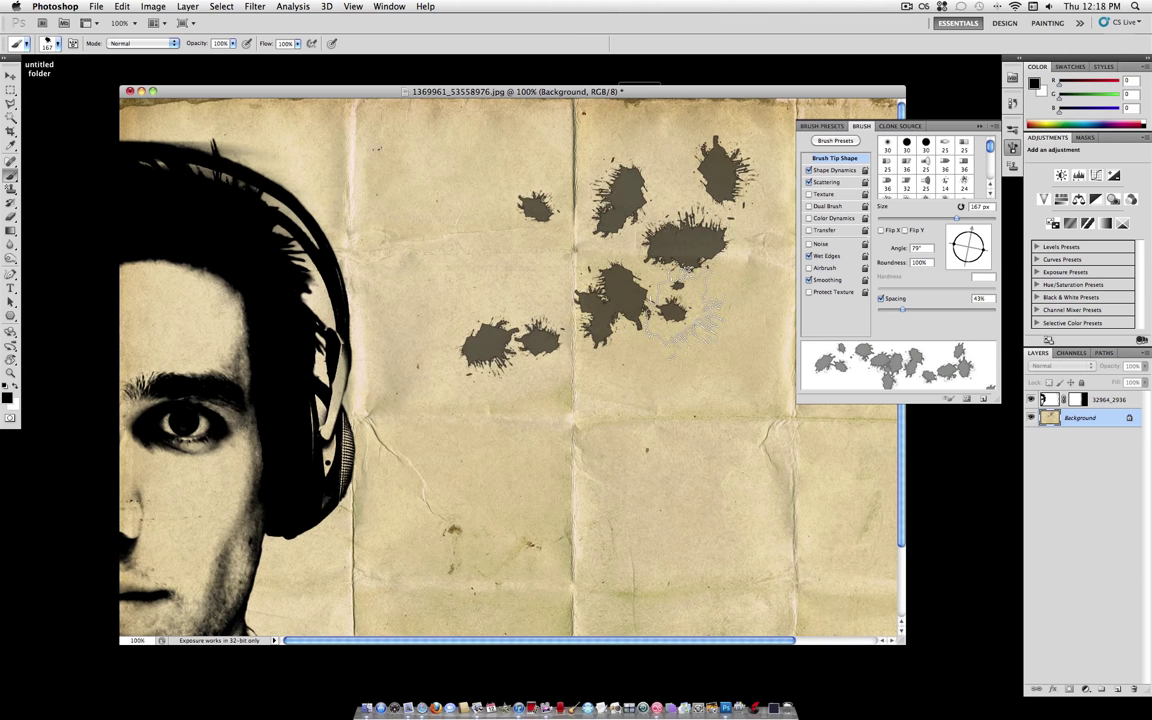
{"action": "key", "text": "ctrl+z"}
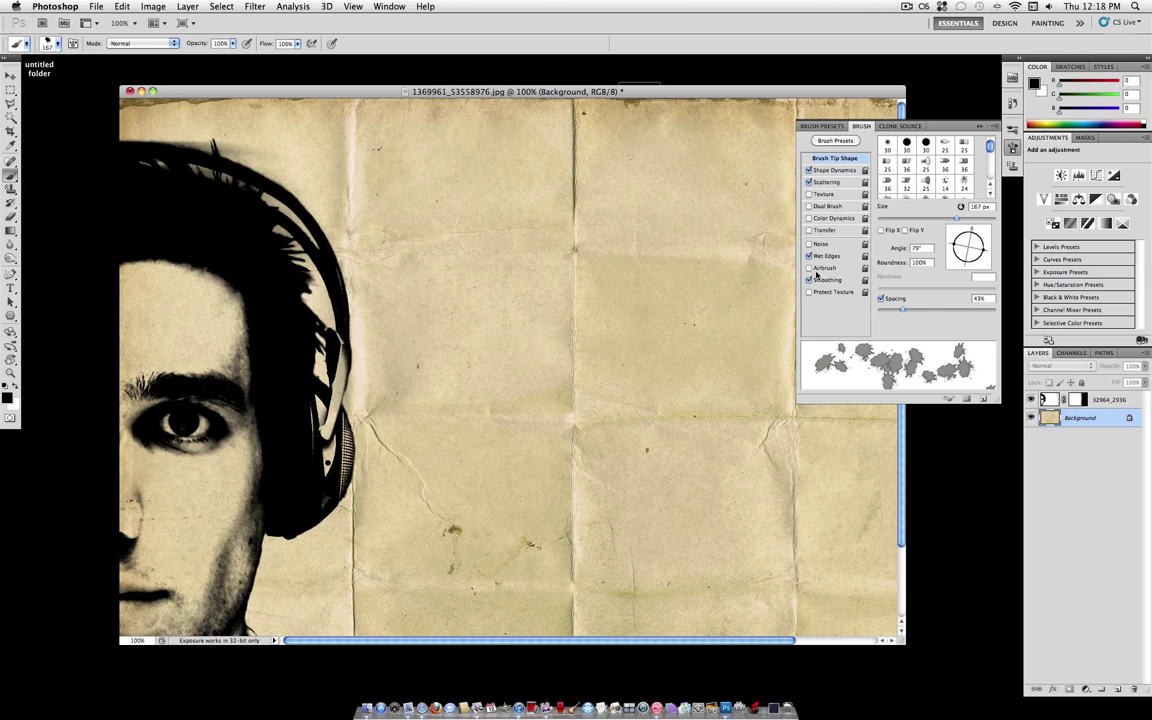
{"action": "key", "text": "shift+alt+p"}
{"action": "mouse_move", "coordinate": [718, 262]}
{"action": "left_mouse_down"}
{"action": "mouse_move", "coordinate": [610, 290]}
{"action": "mouse_move", "coordinate": [650, 300]}
{"action": "mouse_move", "coordinate": [695, 265]}
{"action": "mouse_move", "coordinate": [622, 258]}
{"action": "mouse_move", "coordinate": [685, 305]}
{"action": "mouse_move", "coordinate": [790, 335]}
{"action": "left_mouse_up"}
Step: Undo the test splatters and add a new Layer 1 set to Multiply blending
{"action": "key", "text": "ctrl+z"}
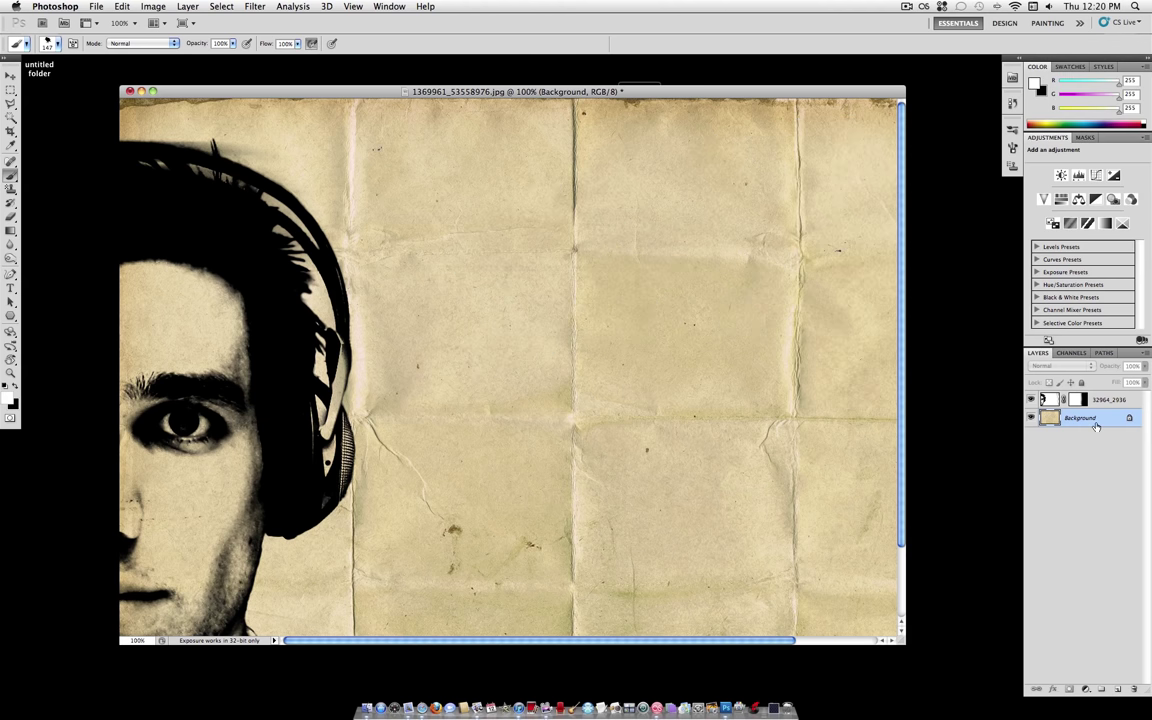
{"action": "key", "text": "ctrl+shift+n"}
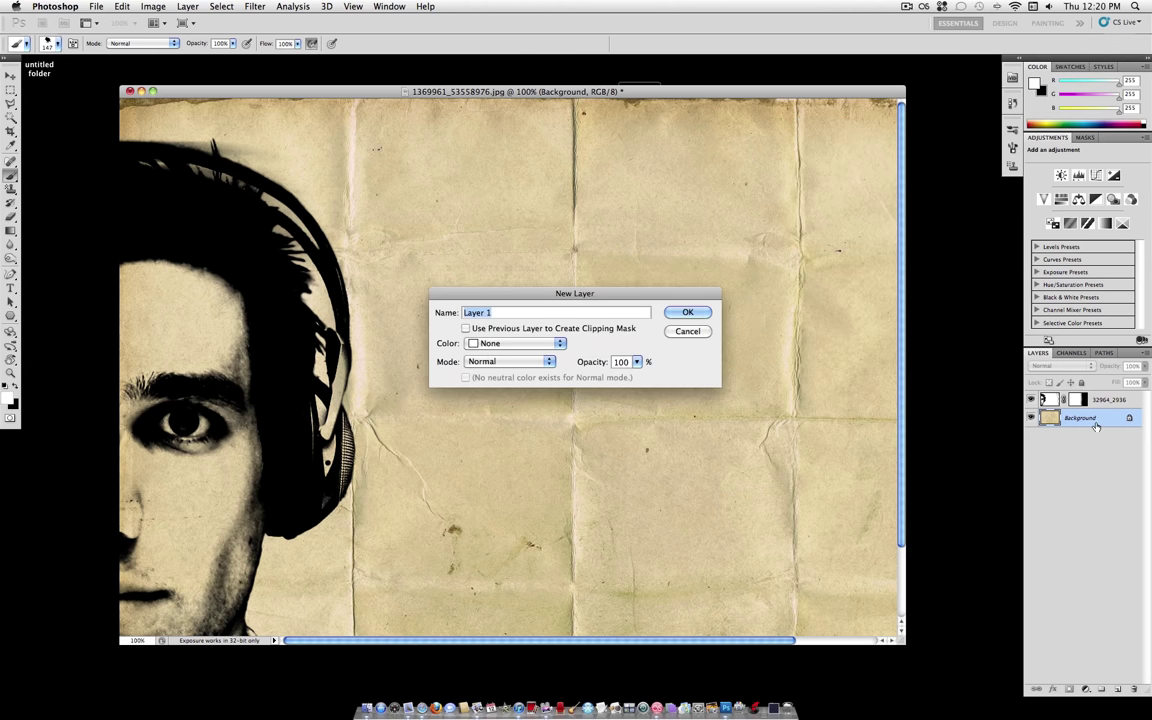
{"action": "key", "text": "Return"}
{"action": "left_click", "coordinate": [1070, 371]}
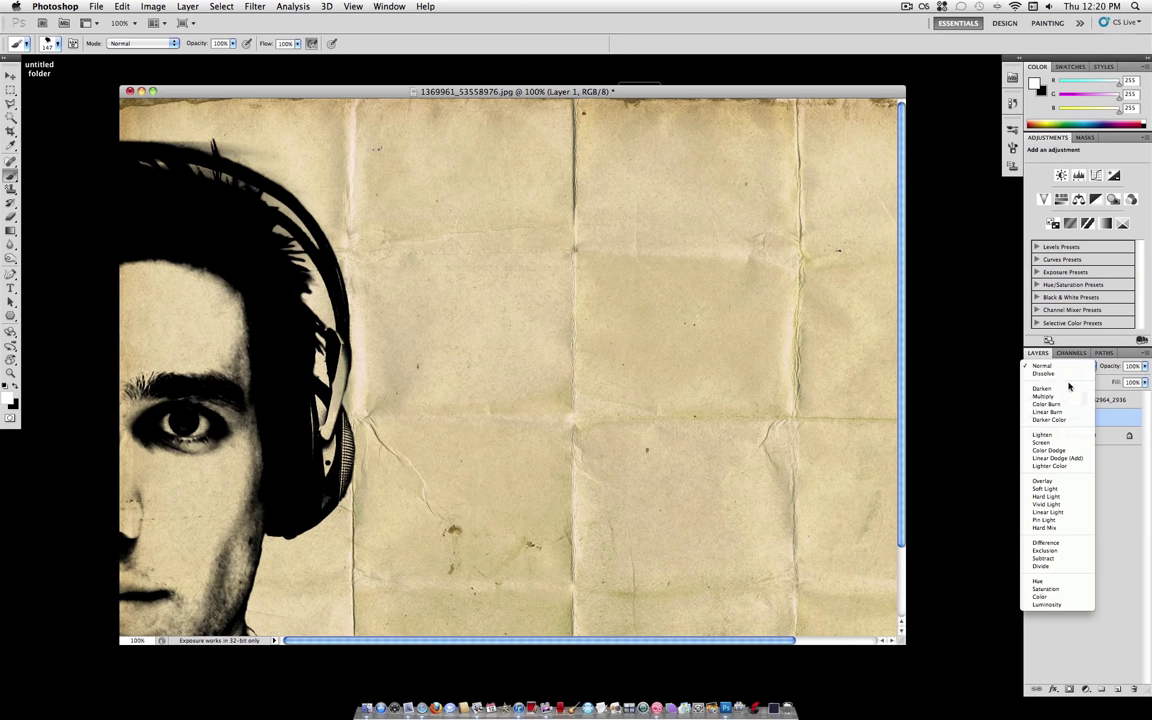
{"action": "left_click", "coordinate": [1064, 398]}
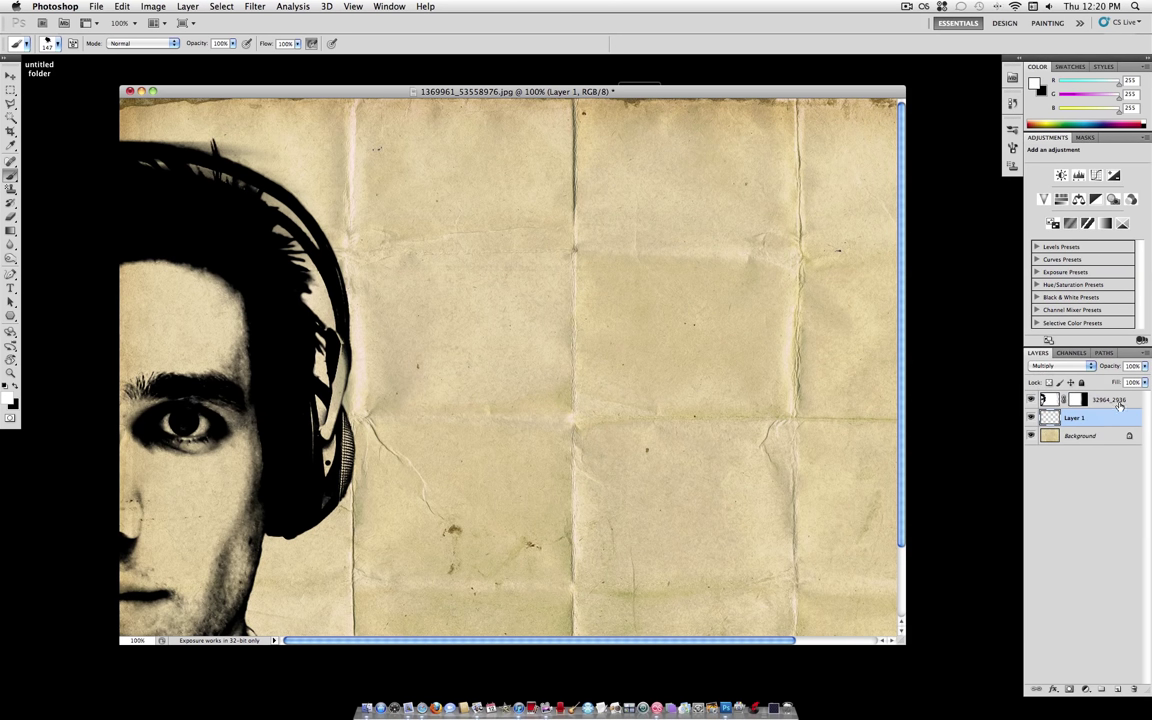
Step: Clip the portrait layer 32964_2936 to Layer 1 with Create Clipping Mask
{"action": "left_click", "coordinate": [1108, 400]}
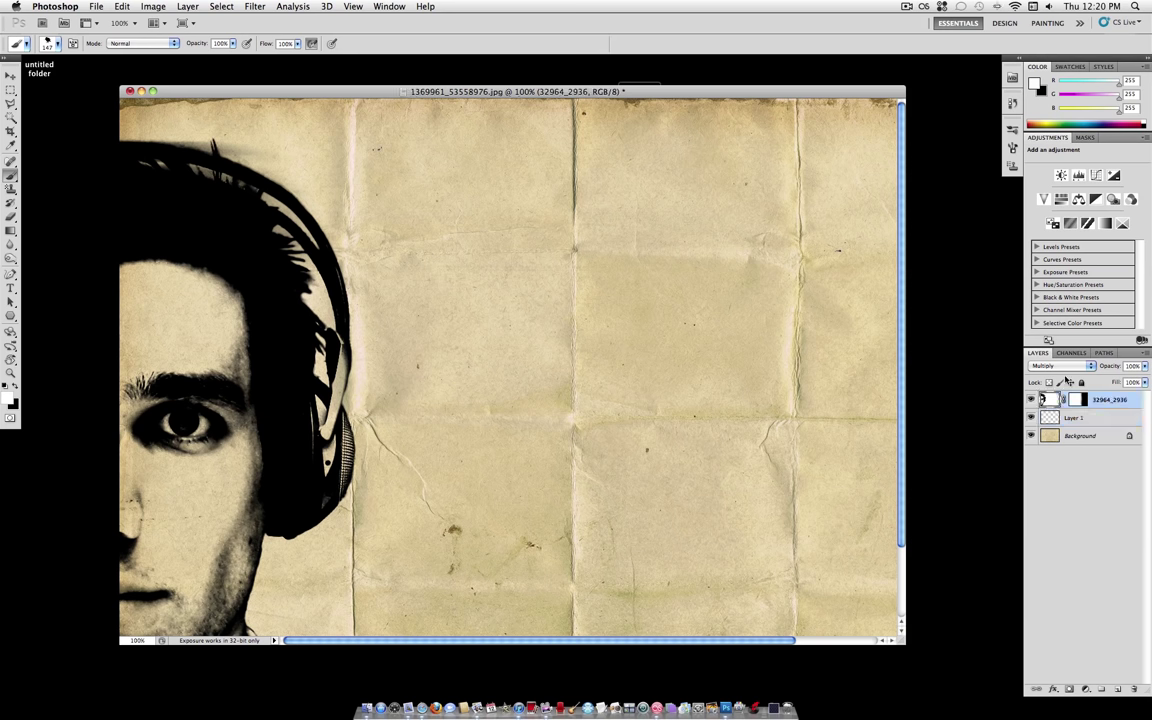
{"action": "left_click", "coordinate": [186, 6]}
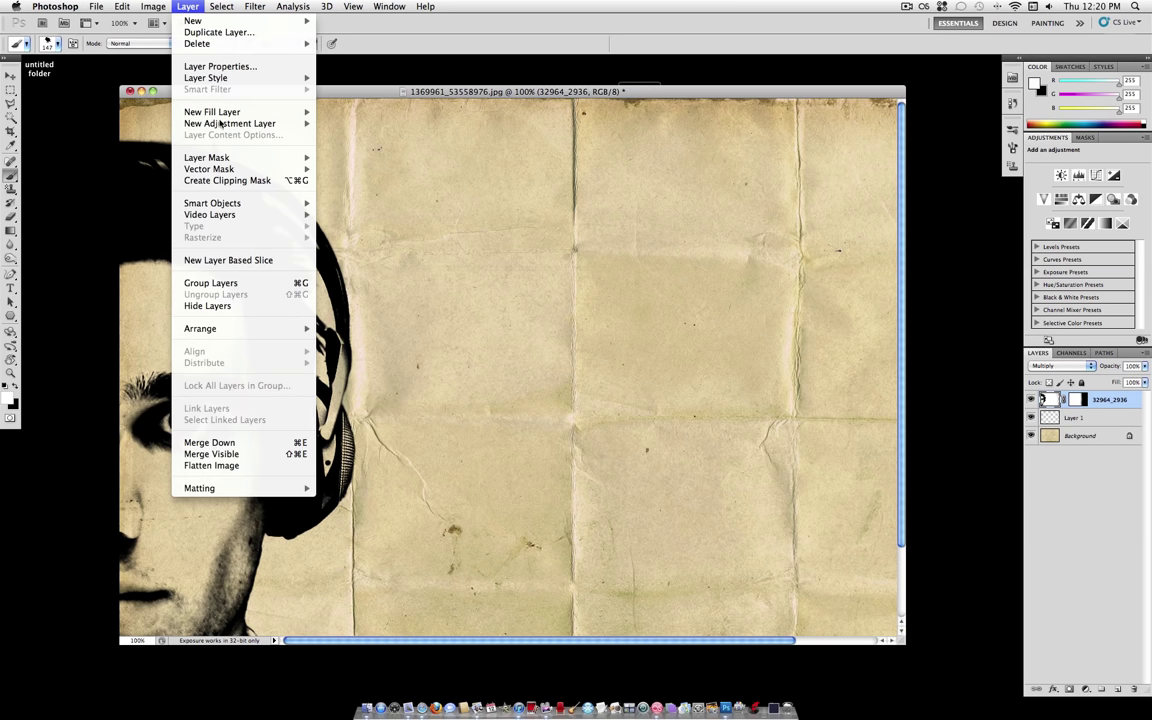
{"action": "left_click", "coordinate": [230, 181]}
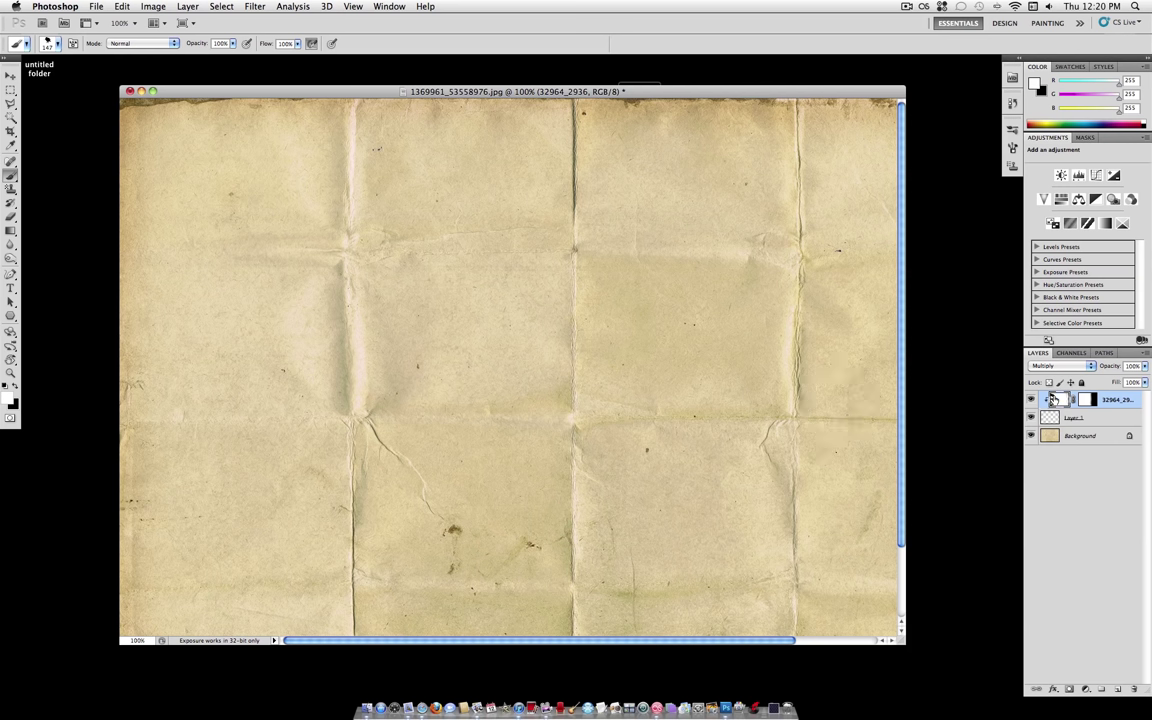
Step: Paint splatter strokes on Layer 1 revealing the hair and headphones, then set the brush to 90 px
{"action": "left_click", "coordinate": [1059, 421]}
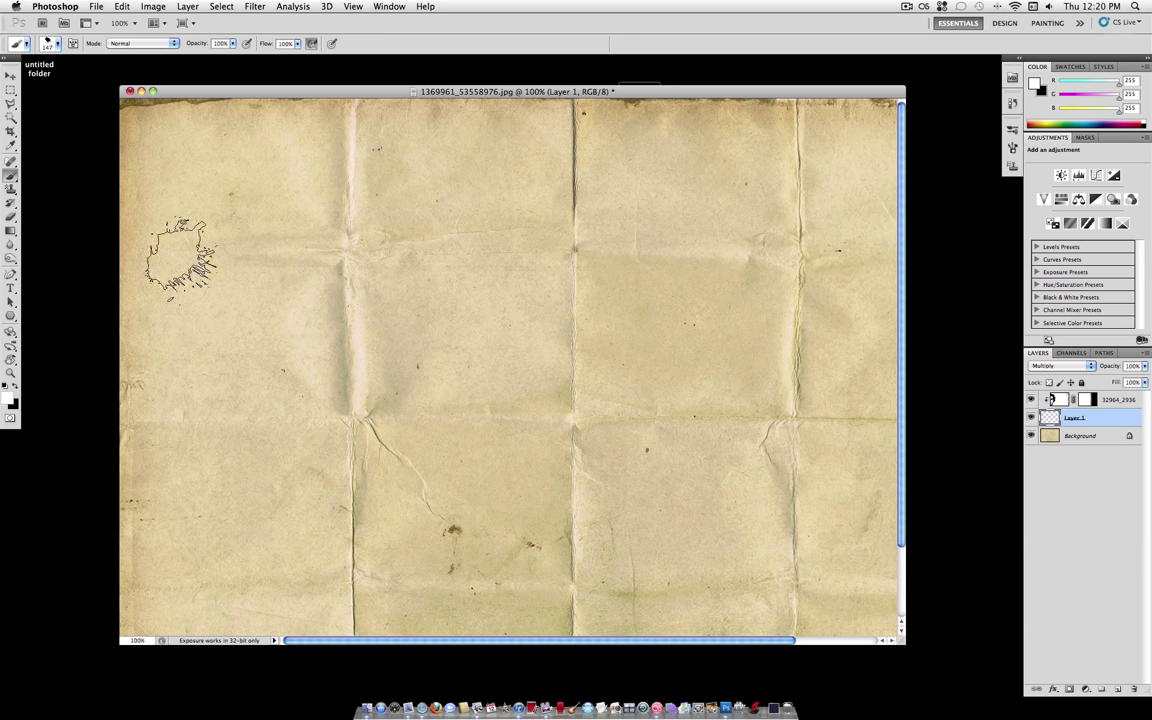
{"action": "mouse_move", "coordinate": [268, 420]}
{"action": "left_mouse_down"}
{"action": "mouse_move", "coordinate": [255, 395]}
{"action": "mouse_move", "coordinate": [278, 345]}
{"action": "mouse_move", "coordinate": [260, 420]}
{"action": "mouse_move", "coordinate": [268, 330]}
{"action": "mouse_move", "coordinate": [240, 300]}
{"action": "mouse_move", "coordinate": [215, 230]}
{"action": "mouse_move", "coordinate": [255, 290]}
{"action": "mouse_move", "coordinate": [220, 320]}
{"action": "mouse_move", "coordinate": [245, 480]}
{"action": "mouse_move", "coordinate": [325, 460]}
{"action": "mouse_move", "coordinate": [285, 420]}
{"action": "mouse_move", "coordinate": [270, 440]}
{"action": "mouse_move", "coordinate": [205, 430]}
{"action": "mouse_move", "coordinate": [180, 375]}
{"action": "mouse_move", "coordinate": [195, 375]}
{"action": "mouse_move", "coordinate": [205, 480]}
{"action": "mouse_move", "coordinate": [255, 555]}
{"action": "mouse_move", "coordinate": [165, 262]}
{"action": "mouse_move", "coordinate": [180, 185]}
{"action": "mouse_move", "coordinate": [160, 225]}
{"action": "mouse_move", "coordinate": [200, 430]}
{"action": "mouse_move", "coordinate": [140, 440]}
{"action": "mouse_move", "coordinate": [150, 530]}
{"action": "mouse_move", "coordinate": [160, 410]}
{"action": "mouse_move", "coordinate": [116, 604]}
{"action": "mouse_move", "coordinate": [160, 560]}
{"action": "mouse_move", "coordinate": [245, 620]}
{"action": "mouse_move", "coordinate": [150, 500]}
{"action": "mouse_move", "coordinate": [175, 400]}
{"action": "left_mouse_up"}
{"action": "left_click", "coordinate": [57, 43]}
{"action": "left_click", "coordinate": [60, 75]}
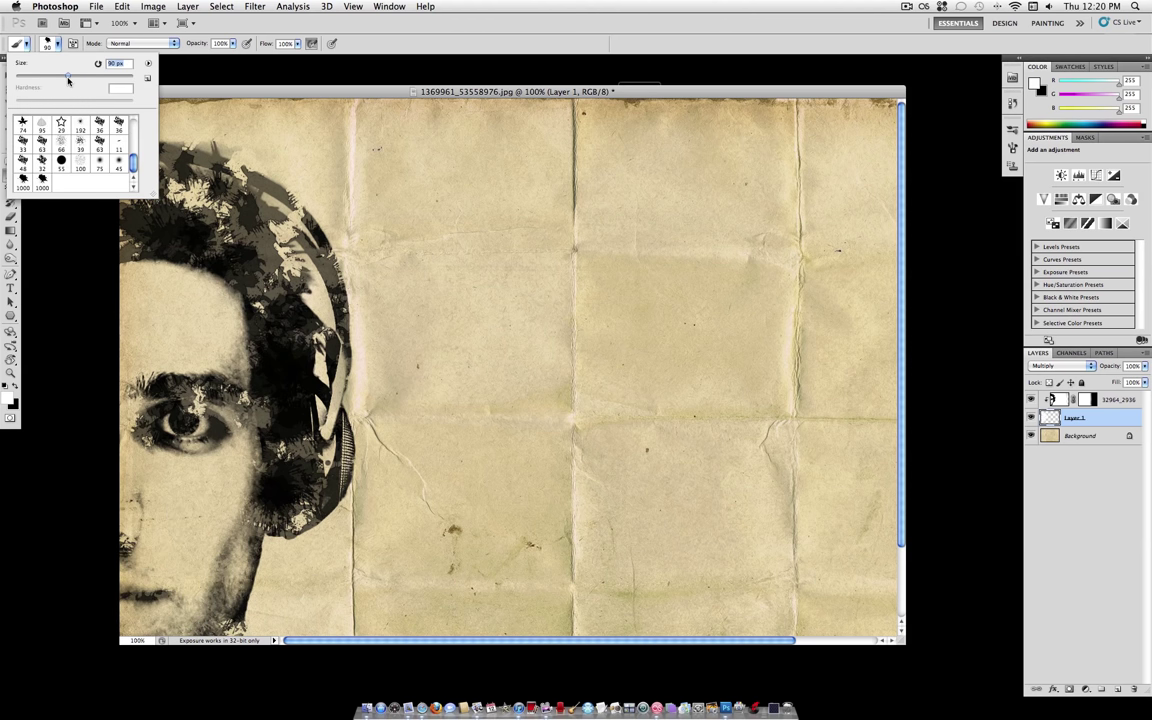
{"action": "left_click", "coordinate": [135, 520]}
Step: Reveal the lower cheek and chin with 90 px splatters, then reduce the brush to 37 px
{"action": "mouse_move", "coordinate": [130, 490]}
{"action": "left_mouse_down"}
{"action": "mouse_move", "coordinate": [160, 536]}
{"action": "mouse_move", "coordinate": [205, 540]}
{"action": "mouse_move", "coordinate": [235, 575]}
{"action": "left_mouse_up"}
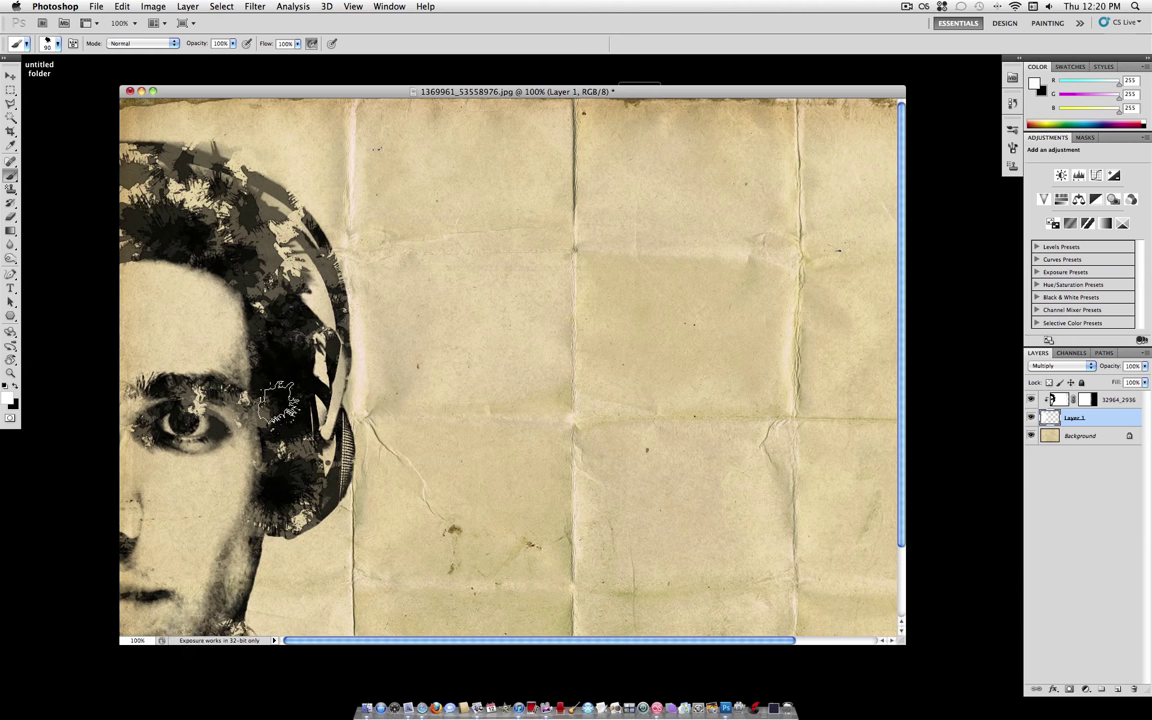
{"action": "key", "text": "f"}
{"action": "mouse_move", "coordinate": [158, 640]}
{"action": "left_mouse_down"}
{"action": "mouse_move", "coordinate": [135, 585]}
{"action": "mouse_move", "coordinate": [175, 604]}
{"action": "mouse_move", "coordinate": [250, 225]}
{"action": "mouse_move", "coordinate": [318, 150]}
{"action": "mouse_move", "coordinate": [230, 122]}
{"action": "mouse_move", "coordinate": [165, 120]}
{"action": "mouse_move", "coordinate": [118, 152]}
{"action": "mouse_move", "coordinate": [156, 230]}
{"action": "mouse_move", "coordinate": [110, 450]}
{"action": "mouse_move", "coordinate": [191, 357]}
{"action": "left_mouse_up"}
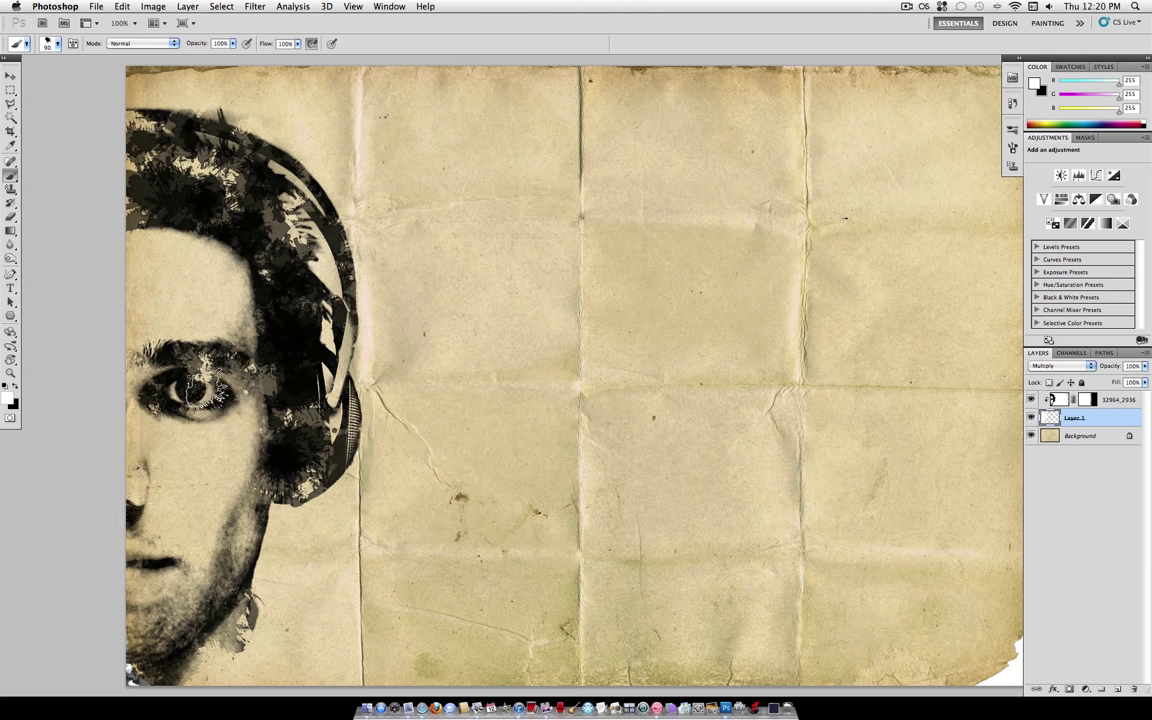
{"action": "left_click", "coordinate": [52, 43]}
{"action": "left_click", "coordinate": [36, 75]}
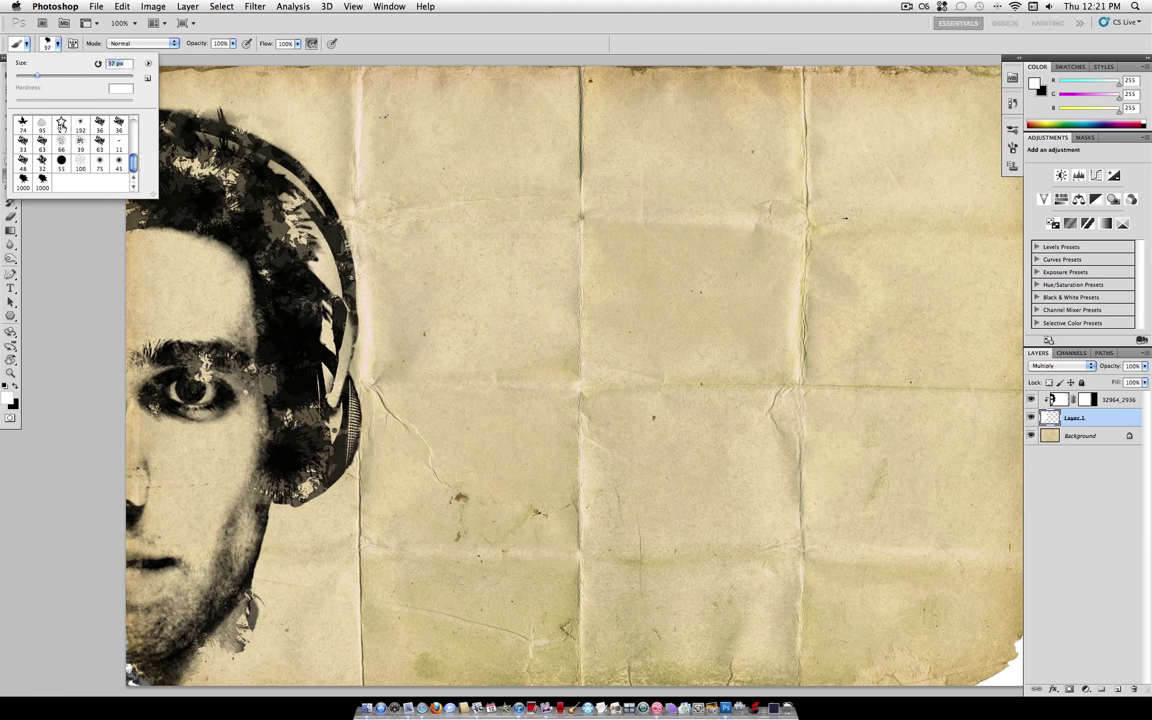
{"action": "left_click", "coordinate": [186, 328]}
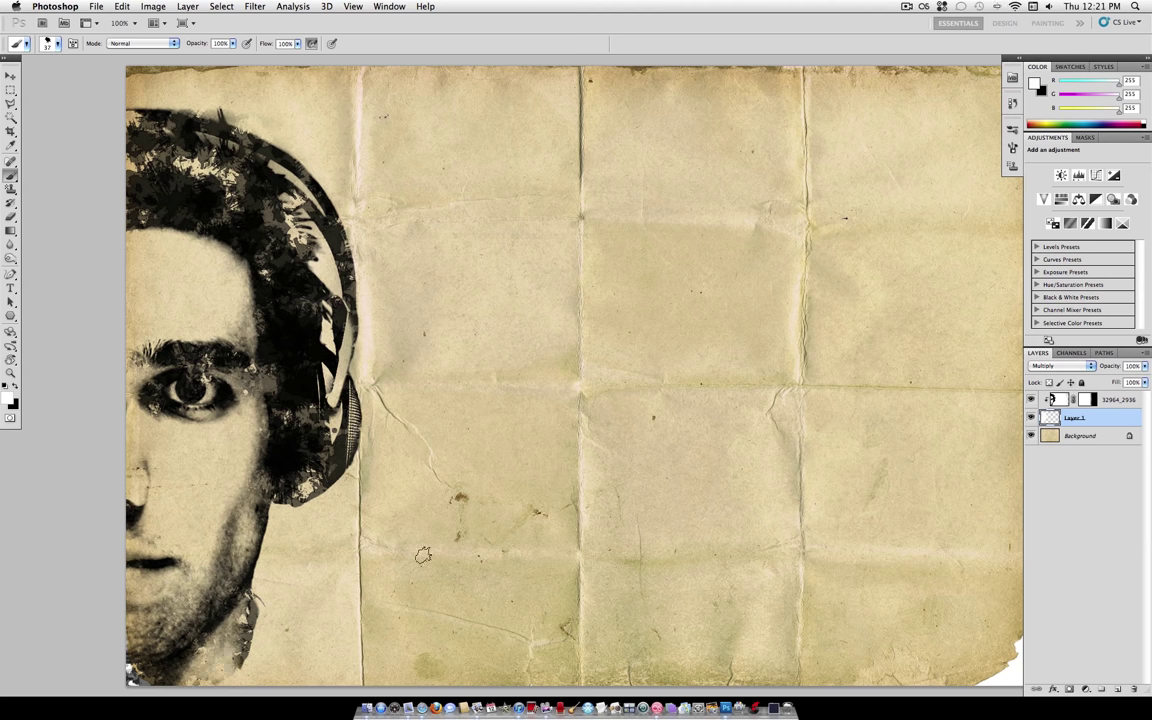
Step: Add Layer 2 above portrait 32964_2936, clip it to the portrait, and set it to Screen
{"action": "left_click", "coordinate": [1121, 400]}
{"action": "key", "text": "super+shift+n"}
{"action": "key", "text": "Return"}
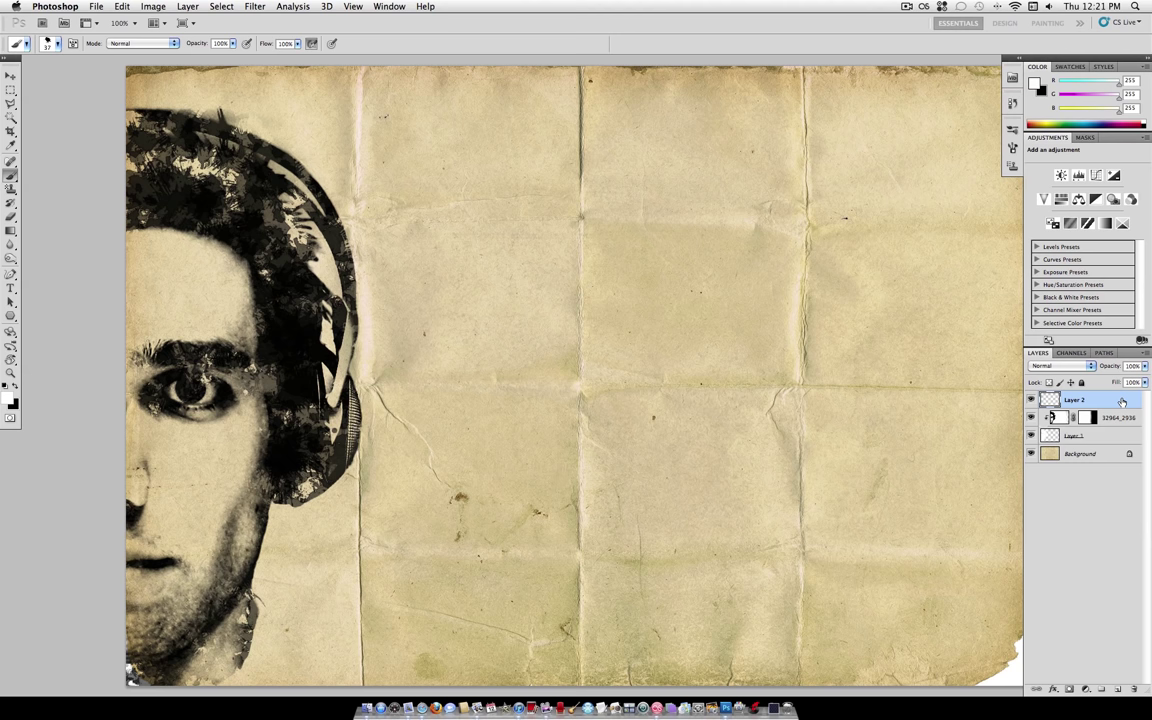
{"action": "key", "text": "super+alt+g"}
{"action": "left_click", "coordinate": [196, 6]}
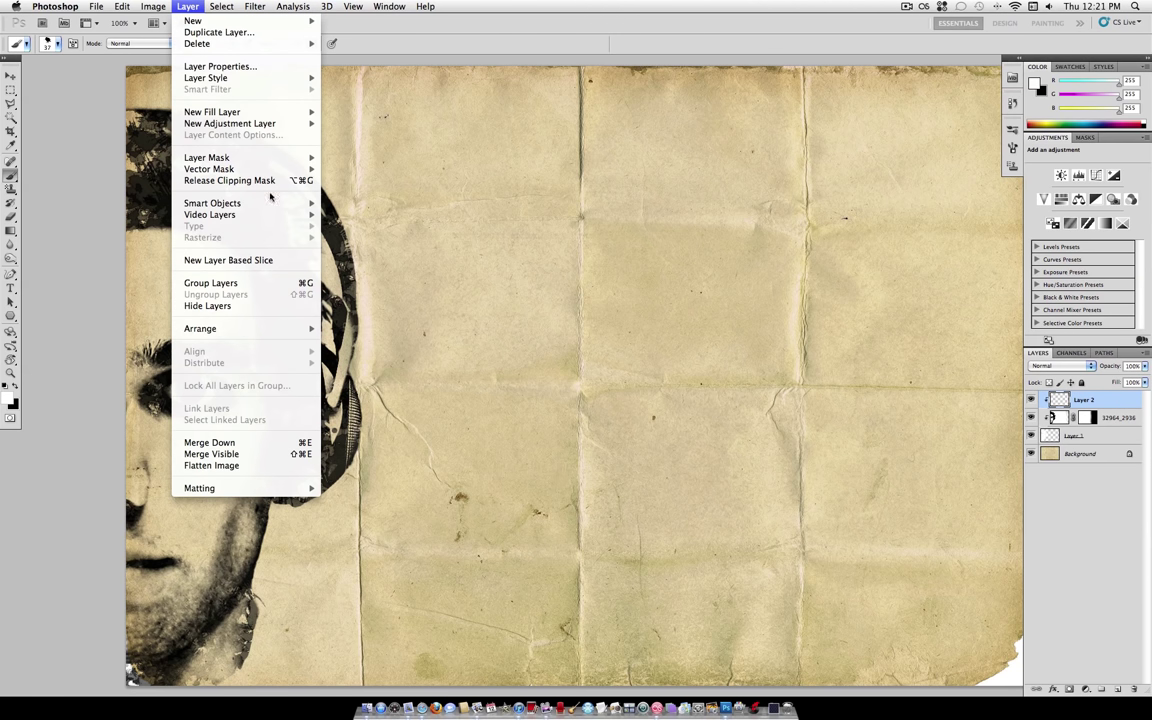
{"action": "left_click", "coordinate": [176, 6]}
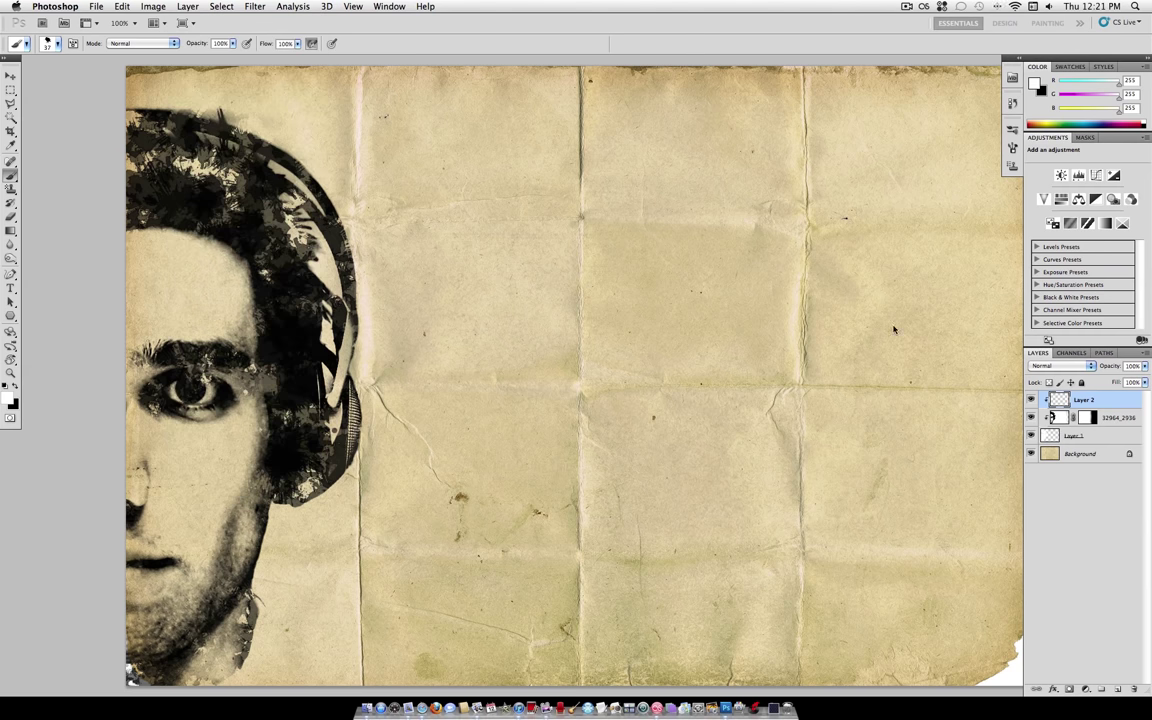
{"action": "left_click", "coordinate": [1055, 366]}
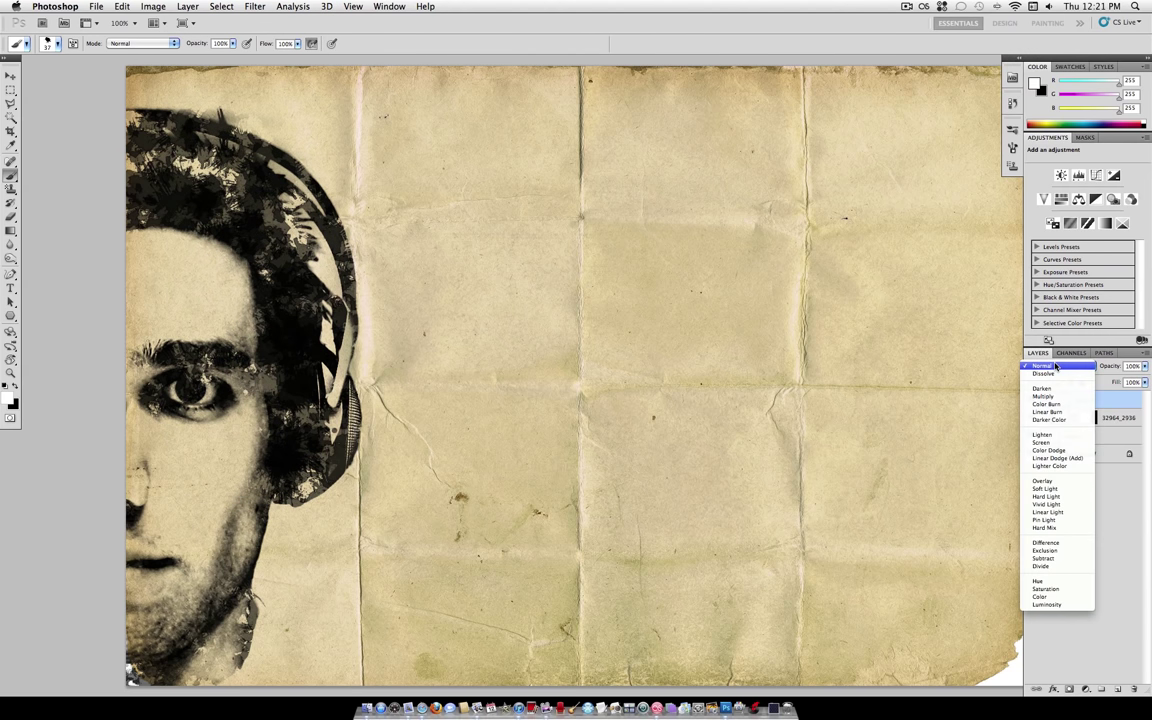
{"action": "left_click", "coordinate": [1056, 443]}
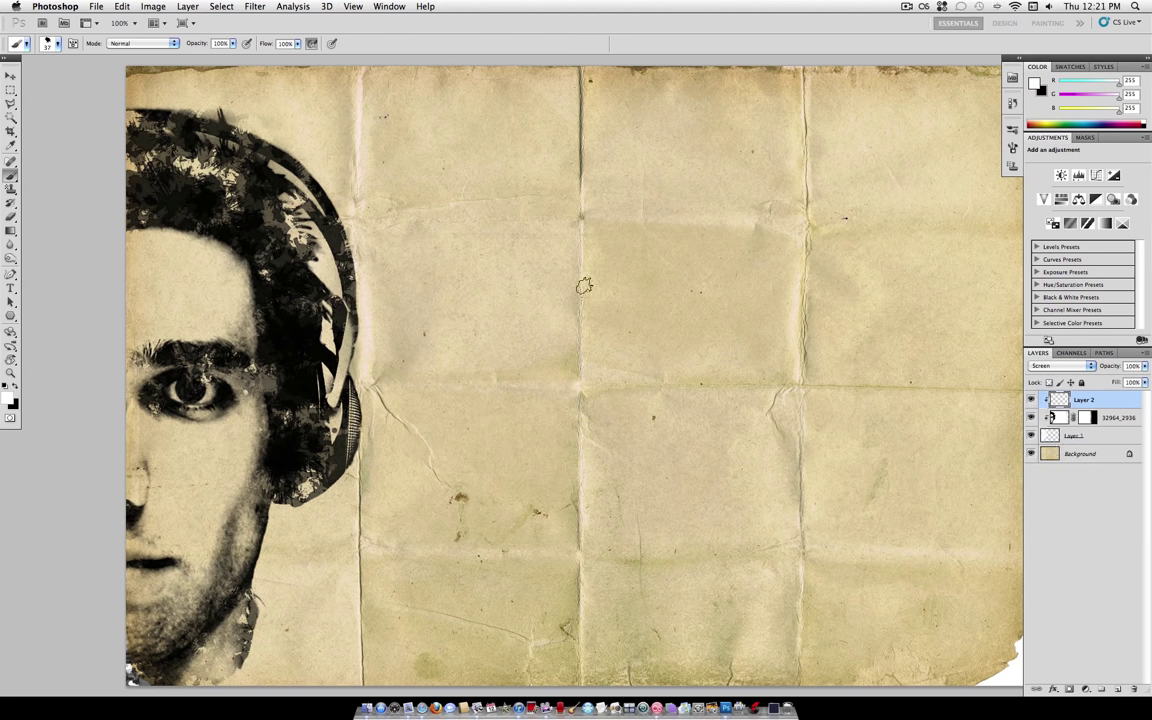
Step: Load the Spectrums gradient set in the Gradient tool and pick its first gradient
{"action": "left_click", "coordinate": [12, 230]}
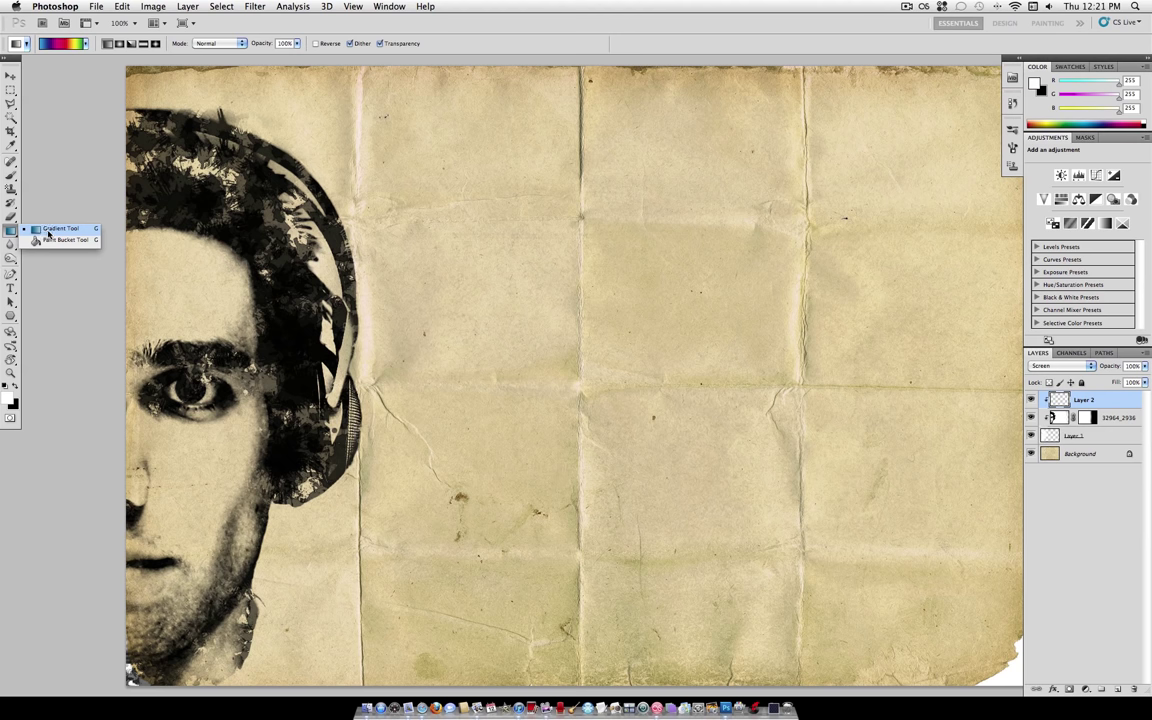
{"action": "left_click", "coordinate": [86, 44]}
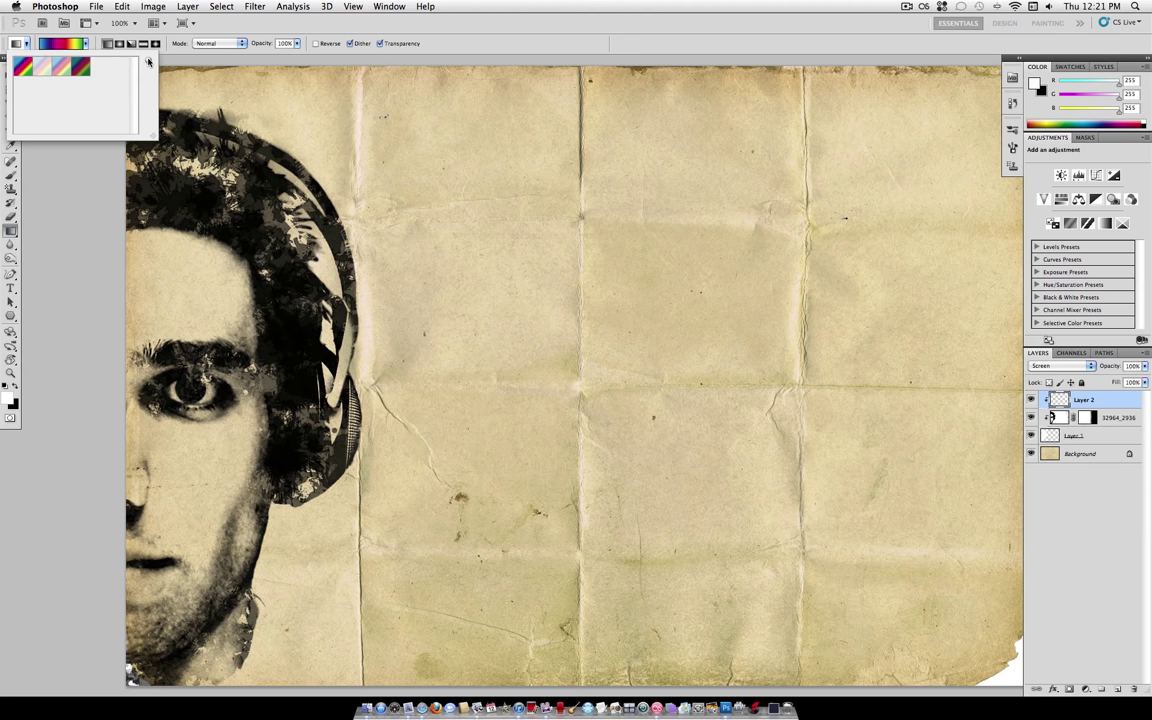
{"action": "left_click", "coordinate": [148, 62]}
{"action": "left_click", "coordinate": [190, 360]}
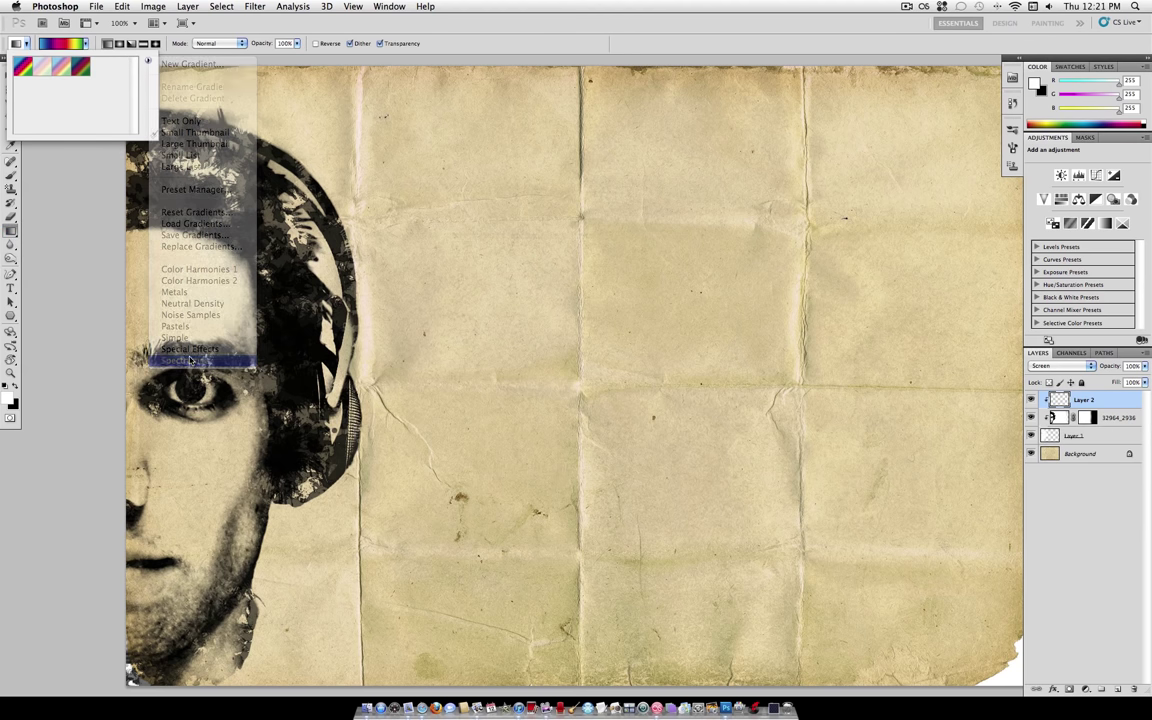
{"action": "left_click", "coordinate": [662, 233]}
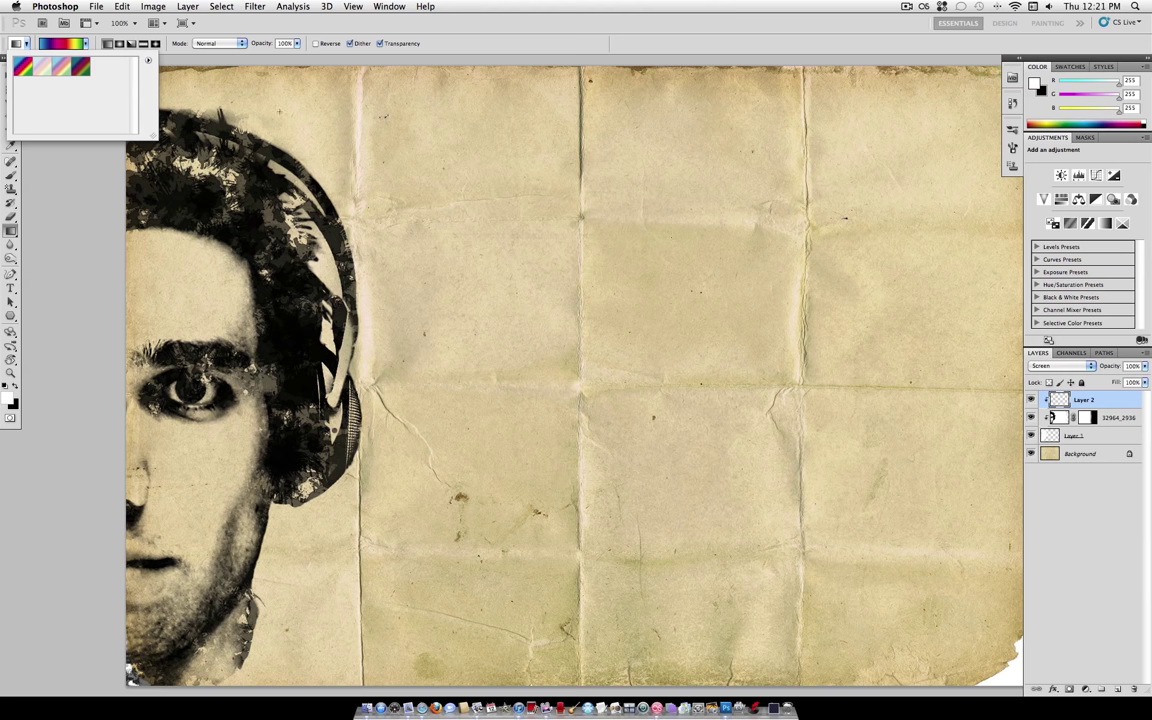
{"action": "left_click", "coordinate": [22, 67]}
{"action": "left_click", "coordinate": [87, 45]}
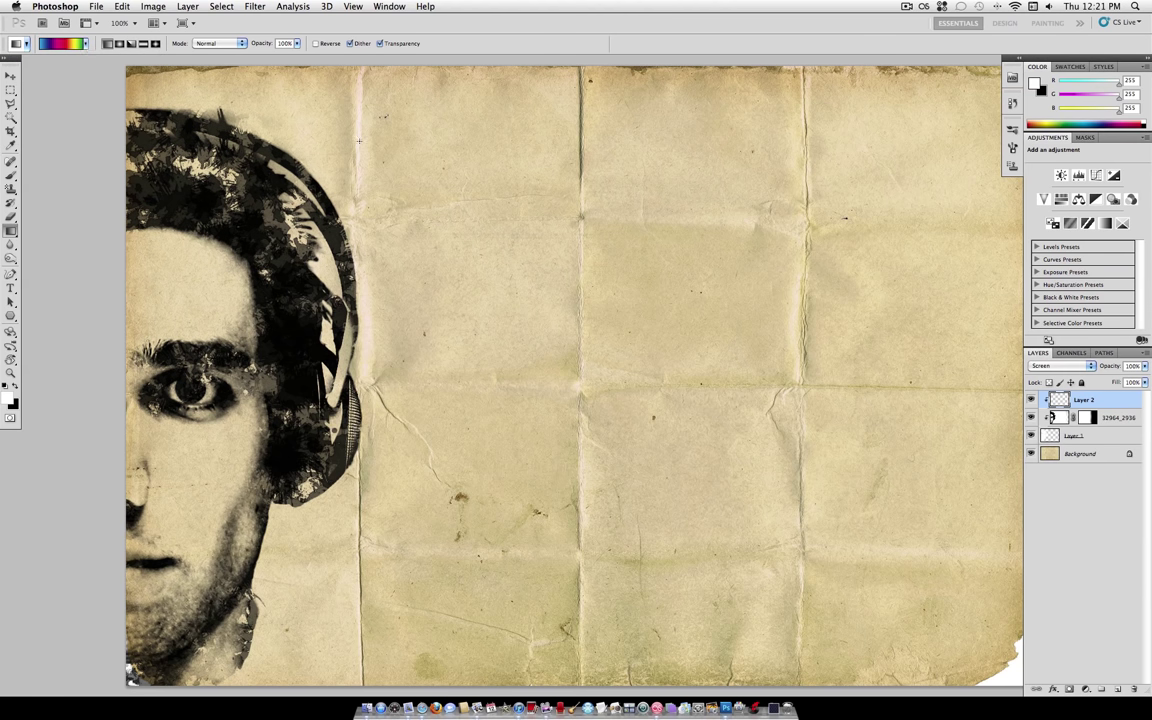
Step: Draw the spectrum gradient on Layer 2 from red hair through purple to a cyan chin
{"action": "left_click_drag", "start_coordinate": [341, 116], "coordinate": [162, 424]}
{"action": "left_click_drag", "start_coordinate": [166, 498], "coordinate": [415, 296]}
{"action": "scroll", "coordinate": [186, 316], "scroll_direction": "up", "scroll_amount": 2}
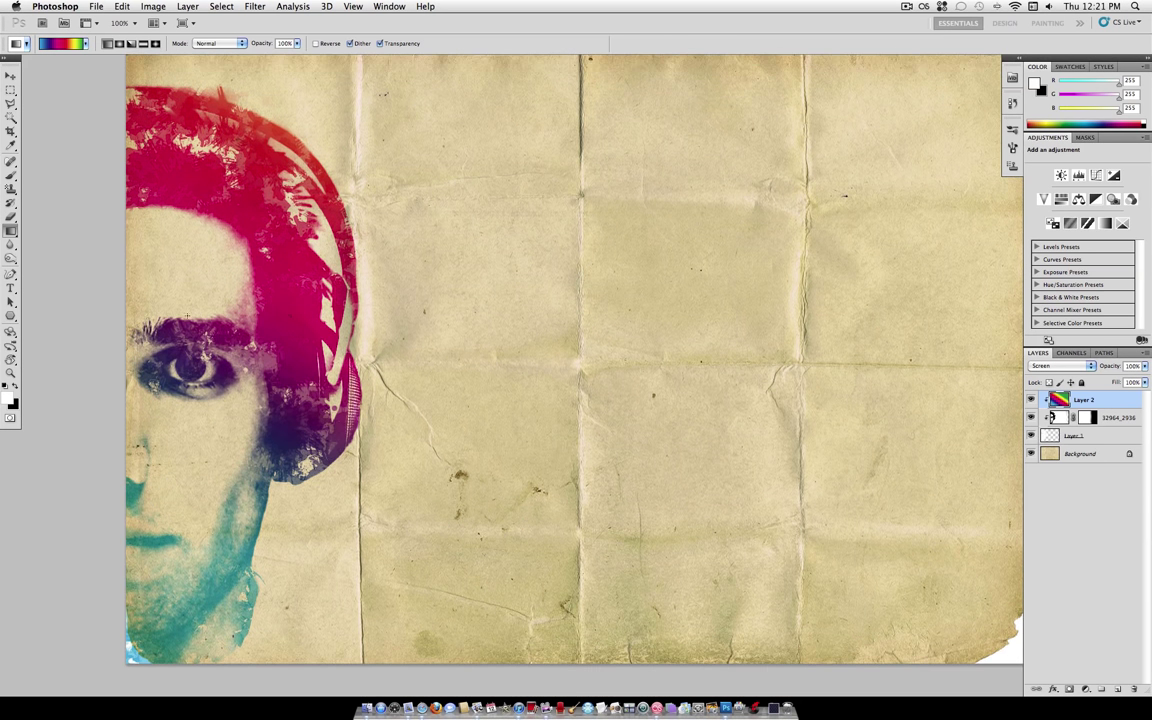
{"action": "mouse_move", "coordinate": [120, 380]}
{"action": "left_mouse_down"}
{"action": "mouse_move", "coordinate": [310, 90]}
{"action": "mouse_move", "coordinate": [305, 75]}
{"action": "left_mouse_up"}
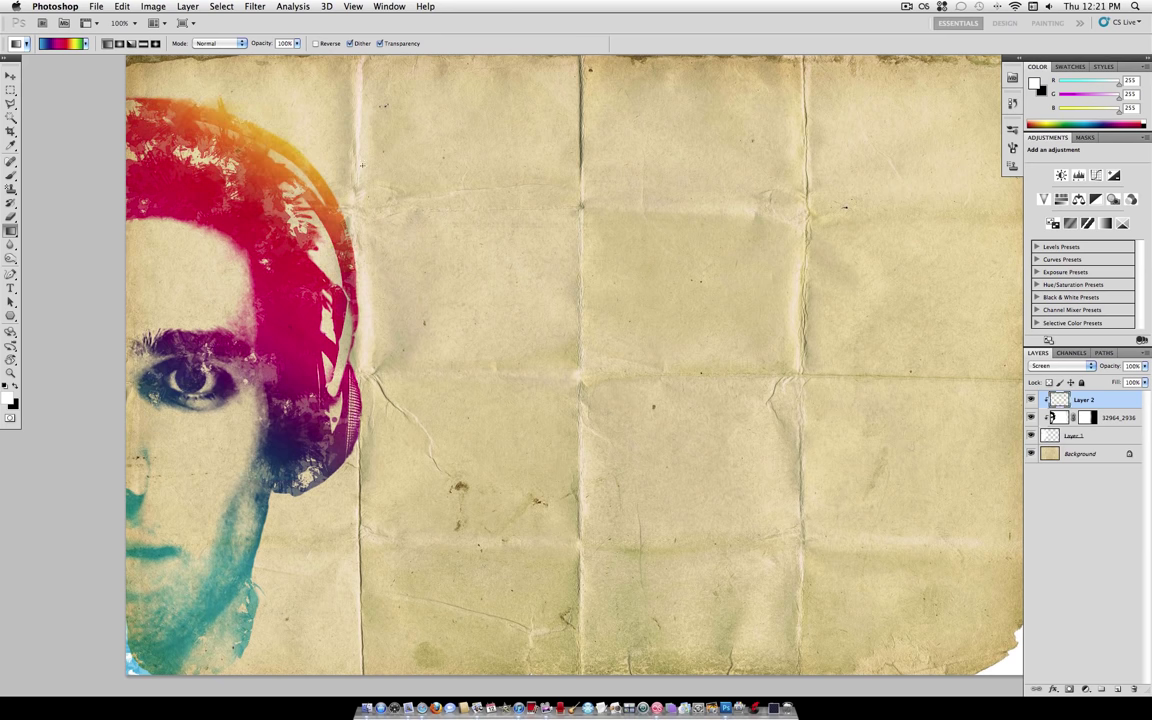
{"action": "left_click_drag", "start_coordinate": [360, 232], "coordinate": [475, 40]}
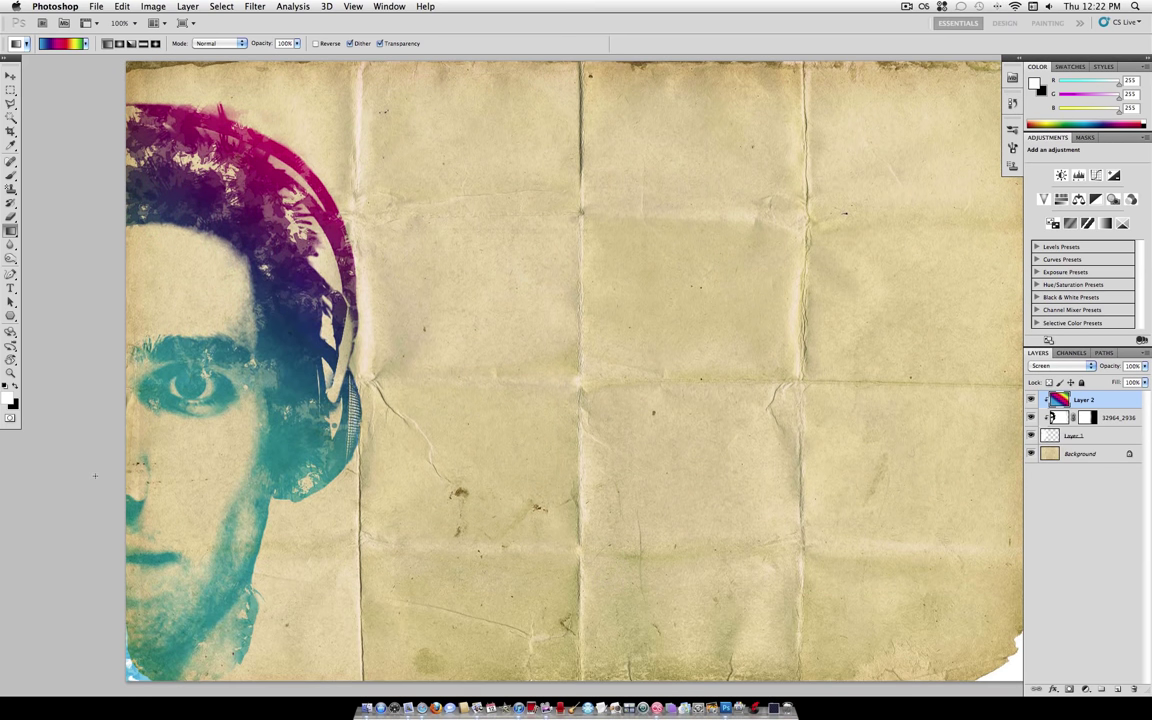
{"action": "left_click_drag", "start_coordinate": [95, 476], "coordinate": [210, 258]}
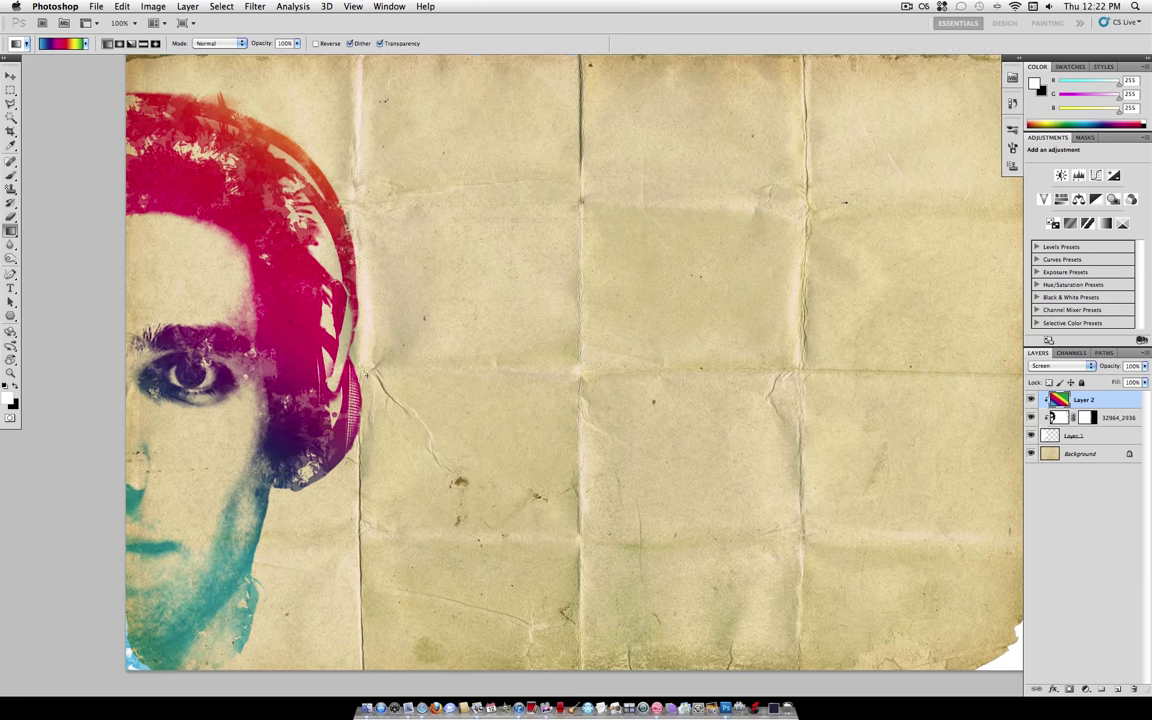
{"action": "scroll", "coordinate": [570, 360], "scroll_direction": "down", "scroll_amount": 1}
{"action": "scroll", "coordinate": [570, 360], "scroll_direction": "right", "scroll_amount": 1}
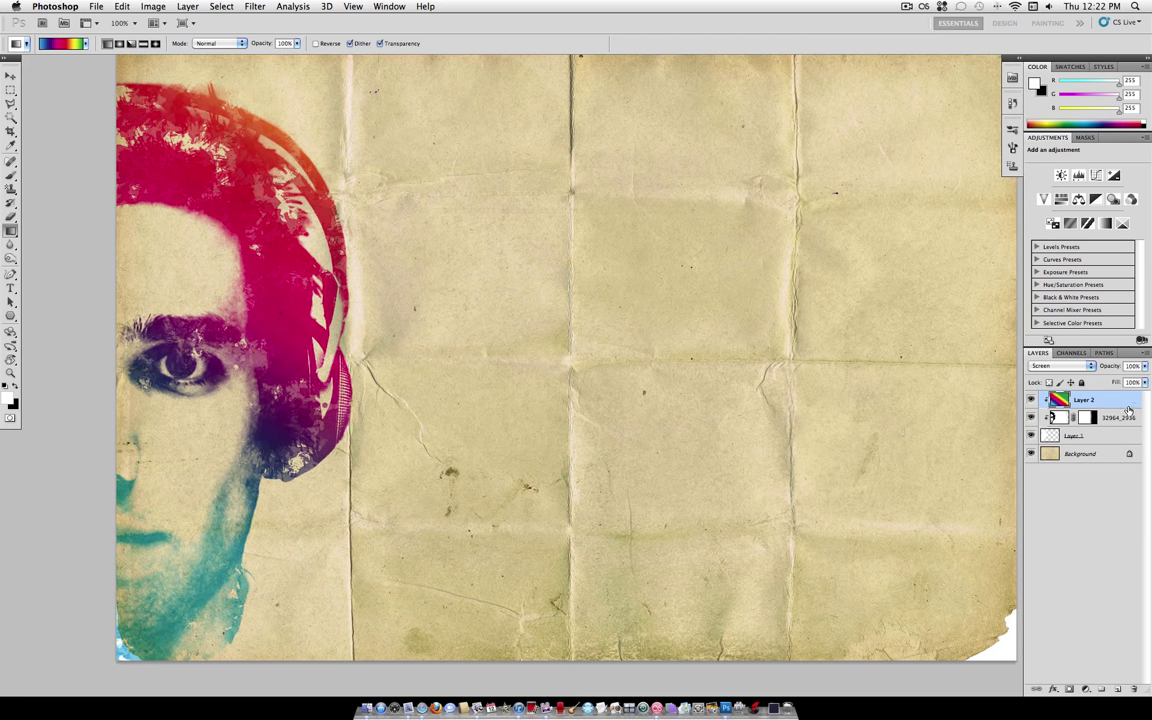
Step: Add a new Layer 3 and set up a much larger black splatter brush
{"action": "key", "text": "Return"}
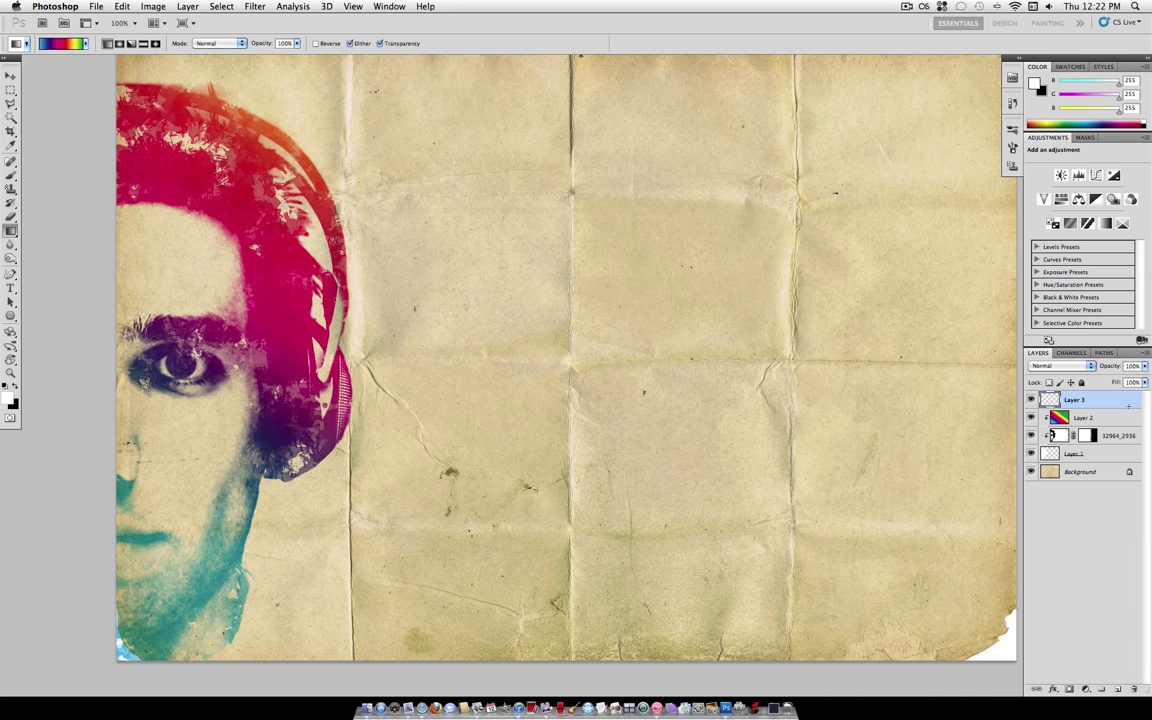
{"action": "left_click", "coordinate": [12, 176]}
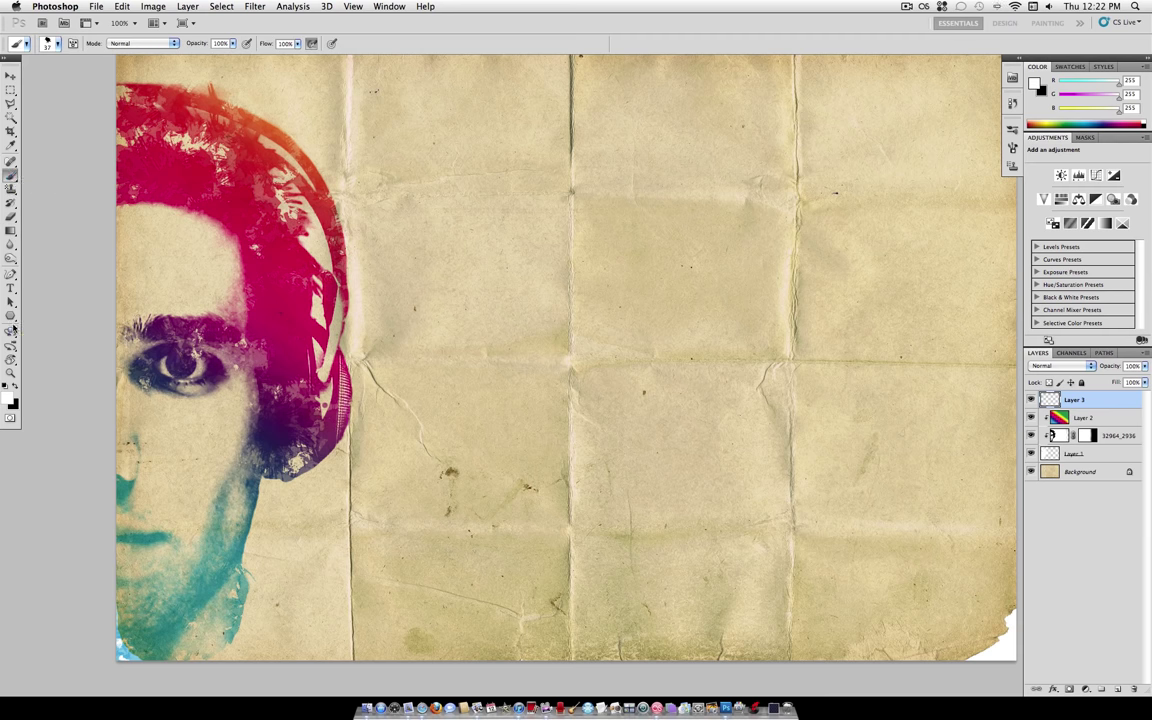
{"action": "left_click", "coordinate": [15, 387]}
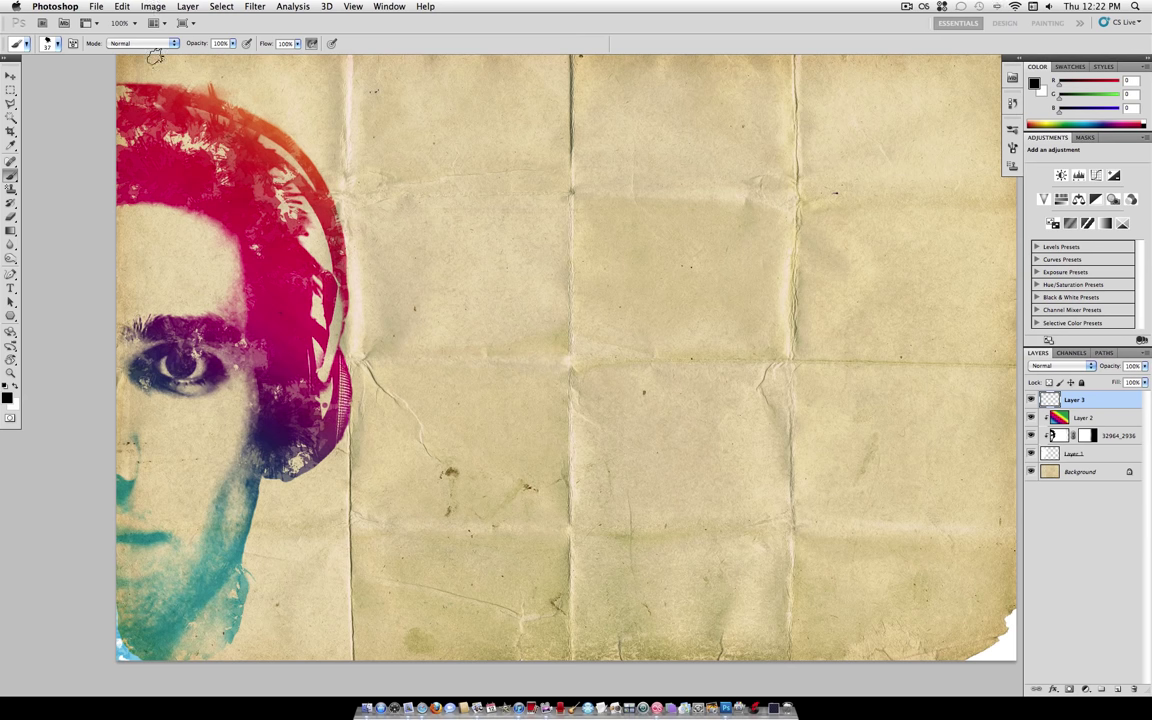
{"action": "left_click", "coordinate": [57, 43]}
{"action": "left_click_drag", "start_coordinate": [59, 72], "coordinate": [108, 77]}
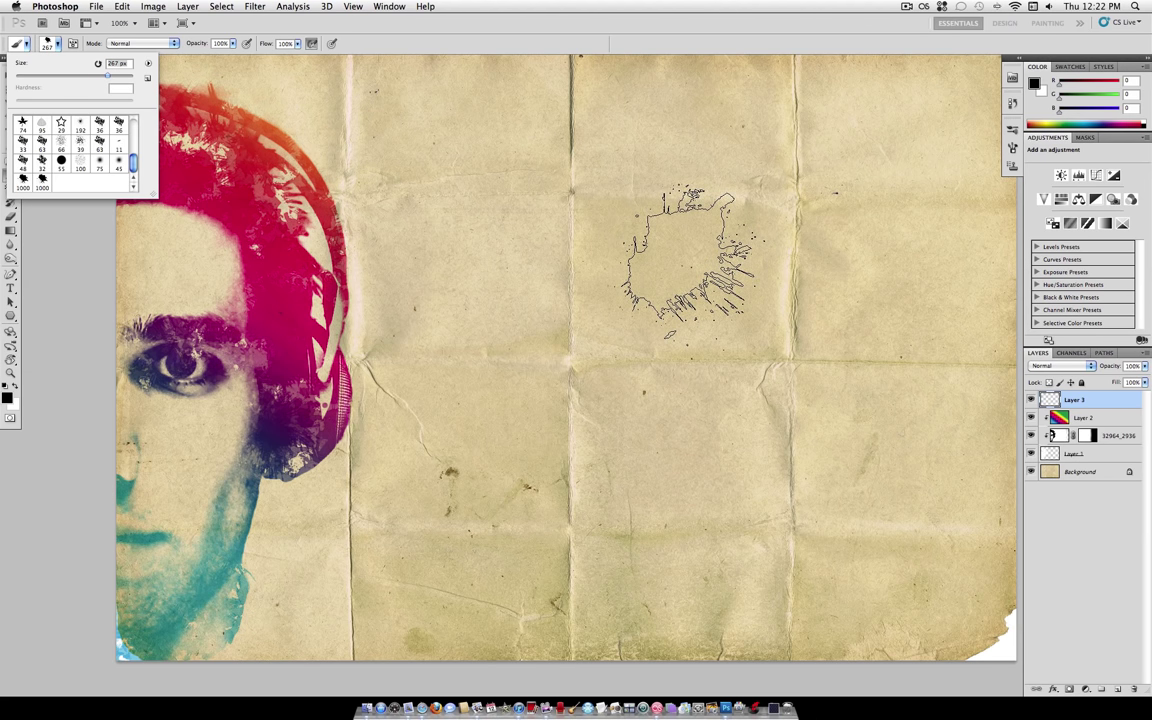
Step: Stamp dark ink splatters across the middle, right and bottom of the paper
{"action": "left_click", "coordinate": [688, 257]}
{"action": "left_click", "coordinate": [694, 257]}
{"action": "left_click", "coordinate": [740, 257]}
{"action": "left_click", "coordinate": [750, 232]}
{"action": "left_click", "coordinate": [874, 195]}
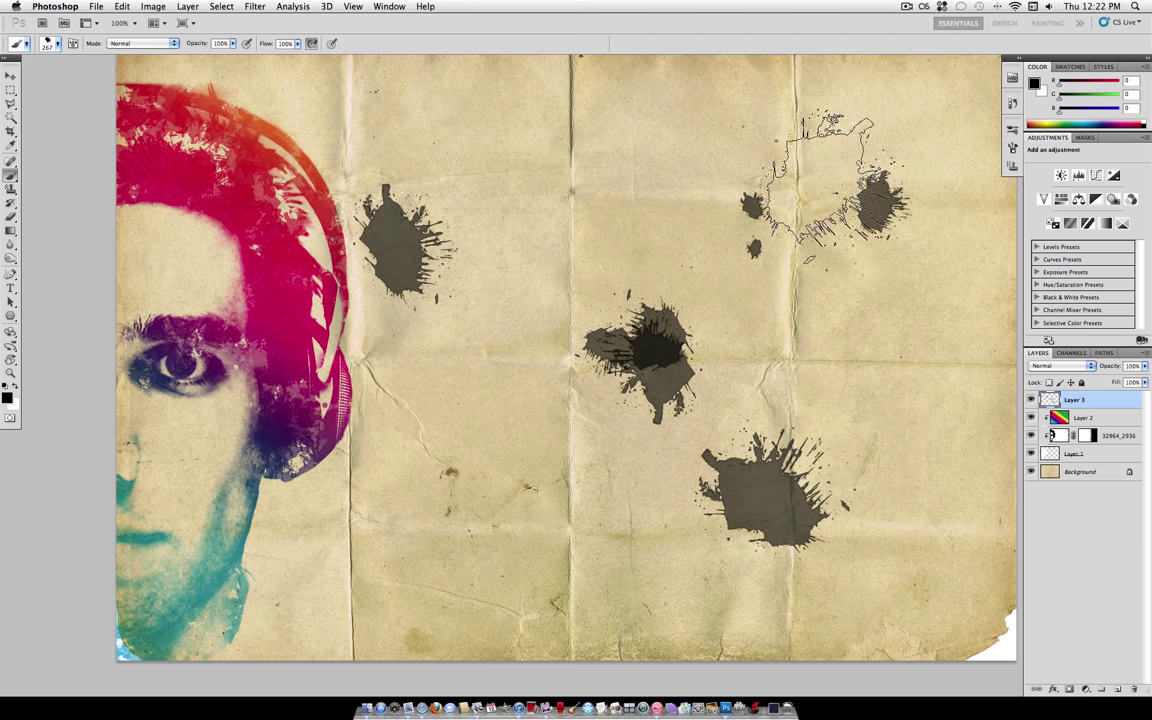
{"action": "left_click", "coordinate": [640, 110]}
{"action": "left_click", "coordinate": [710, 155]}
{"action": "left_click", "coordinate": [850, 262]}
{"action": "left_click", "coordinate": [655, 485]}
{"action": "left_click", "coordinate": [900, 412]}
{"action": "left_click", "coordinate": [960, 425]}
{"action": "left_click", "coordinate": [915, 585]}
{"action": "left_click", "coordinate": [985, 560]}
{"action": "left_click", "coordinate": [790, 512]}
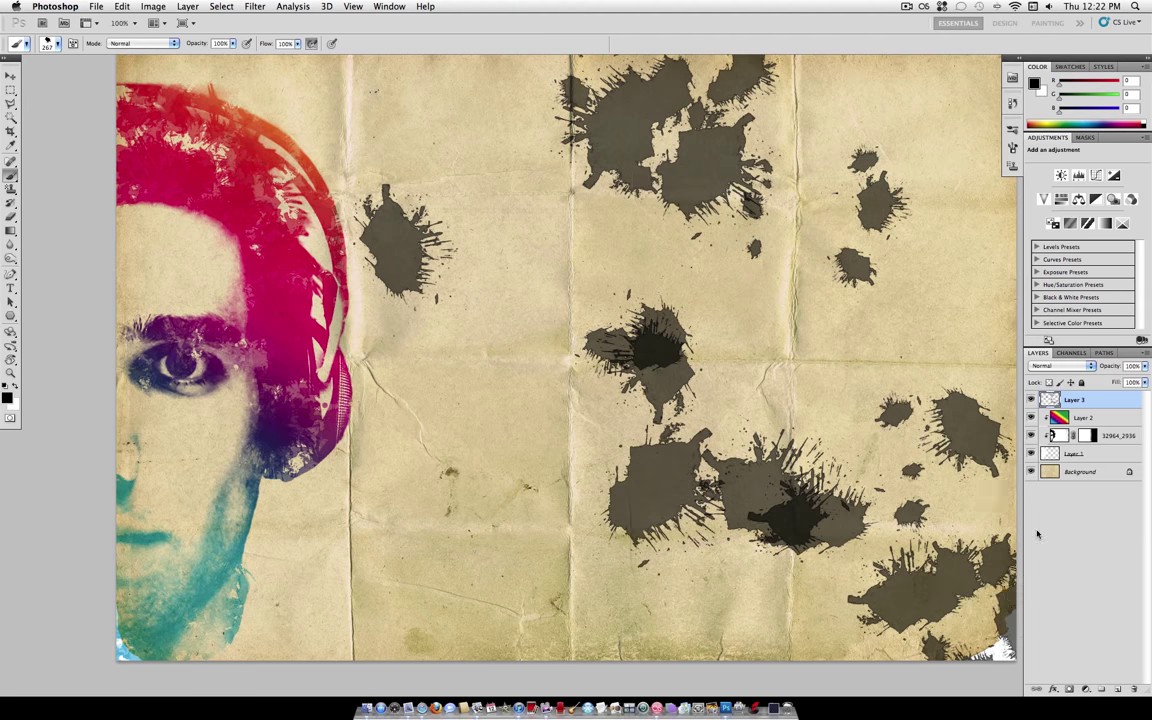
{"action": "left_click", "coordinate": [850, 525]}
{"action": "left_click", "coordinate": [760, 600]}
{"action": "left_click", "coordinate": [644, 525]}
{"action": "left_click", "coordinate": [580, 610]}
{"action": "left_click", "coordinate": [470, 270]}
Step: Add more splatters across the upper right and a small one beside the hair
{"action": "scroll", "coordinate": [470, 270], "scroll_direction": "up", "scroll_amount": 2}
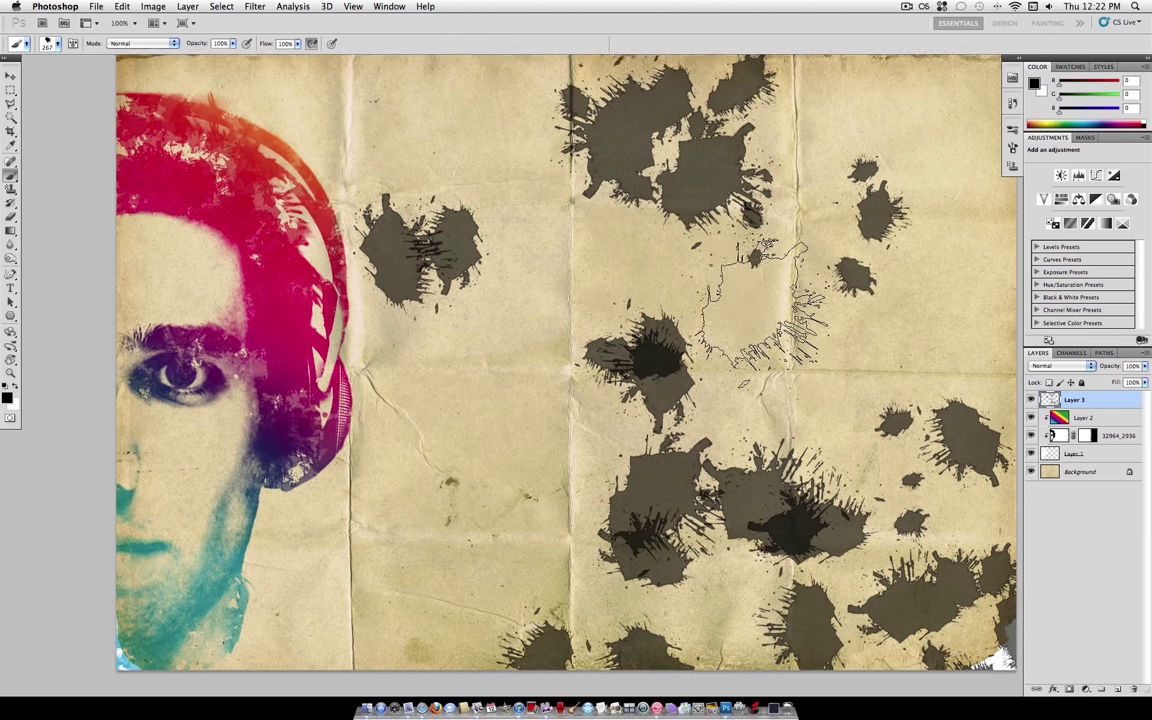
{"action": "left_click", "coordinate": [825, 125]}
{"action": "left_click", "coordinate": [960, 170]}
{"action": "left_click", "coordinate": [895, 180]}
{"action": "left_click", "coordinate": [740, 190]}
{"action": "left_click", "coordinate": [857, 122]}
{"action": "left_click", "coordinate": [770, 110]}
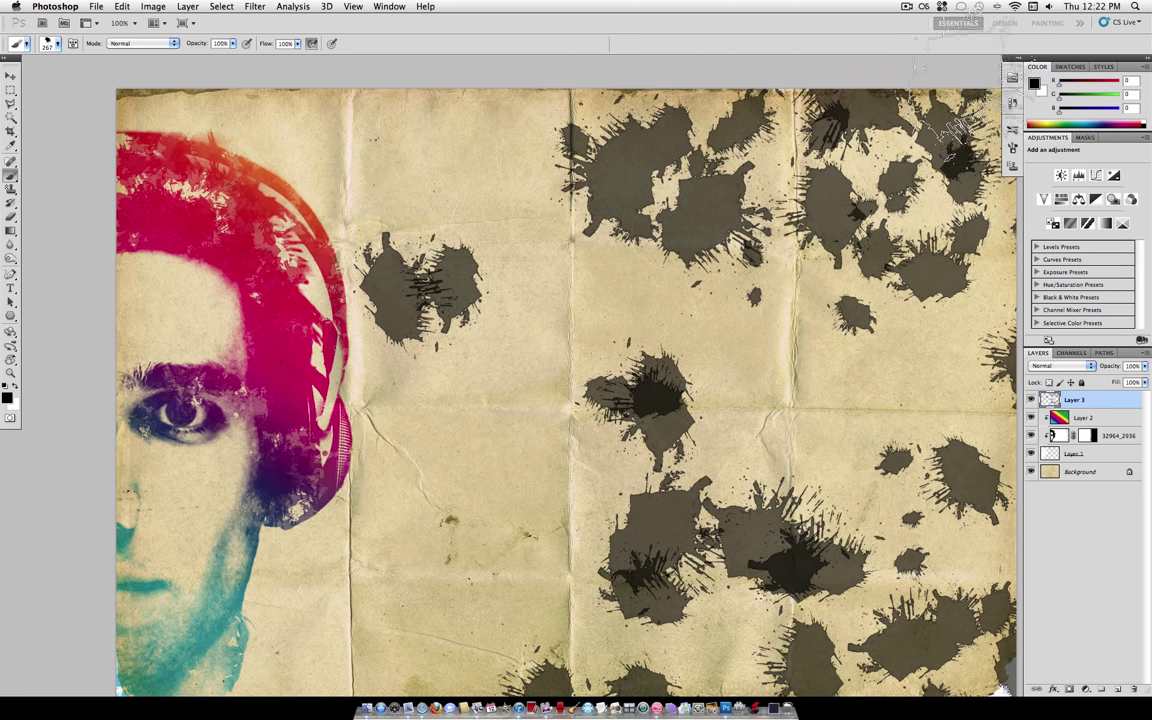
{"action": "scroll", "coordinate": [770, 110], "scroll_direction": "down", "scroll_amount": 2}
{"action": "left_click", "coordinate": [385, 185]}
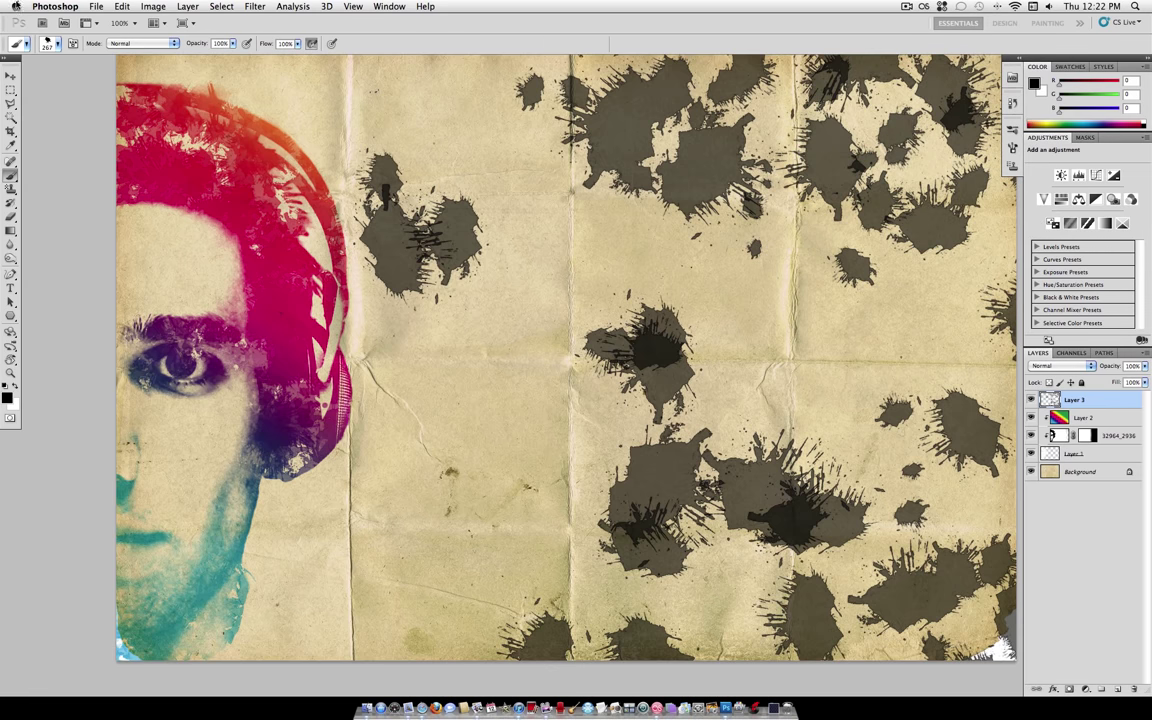
{"action": "left_click", "coordinate": [57, 43]}
Step: At 25 px, paint small ink specks along the hair's top and right edge and over the chin and neck
{"action": "left_click_drag", "start_coordinate": [45, 76], "coordinate": [31, 77]}
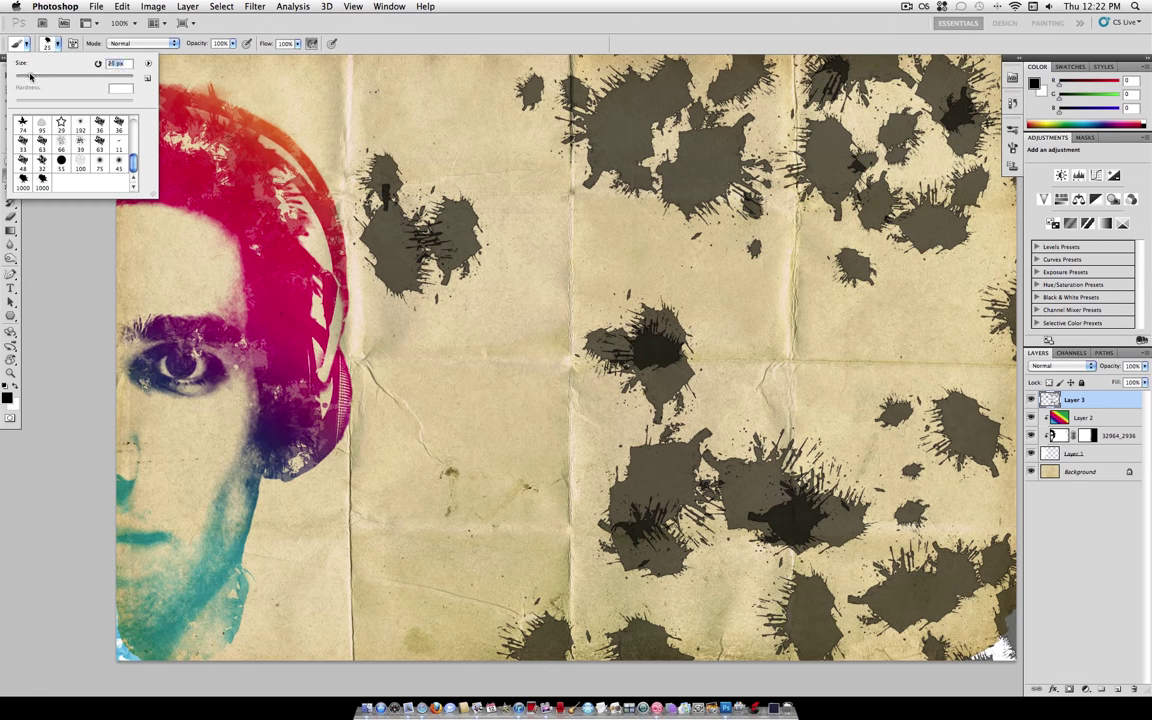
{"action": "left_click", "coordinate": [177, 88]}
{"action": "left_click_drag", "start_coordinate": [178, 84], "coordinate": [295, 160]}
{"action": "left_click_drag", "start_coordinate": [345, 300], "coordinate": [330, 470]}
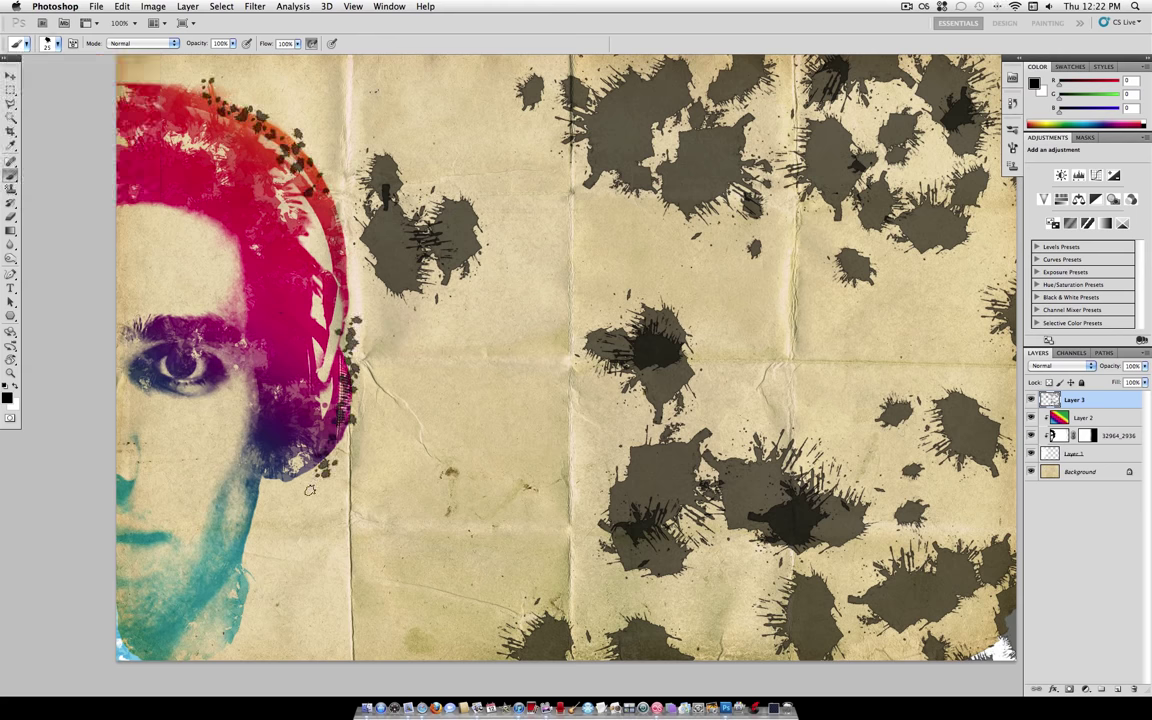
{"action": "left_click_drag", "start_coordinate": [241, 585], "coordinate": [222, 625]}
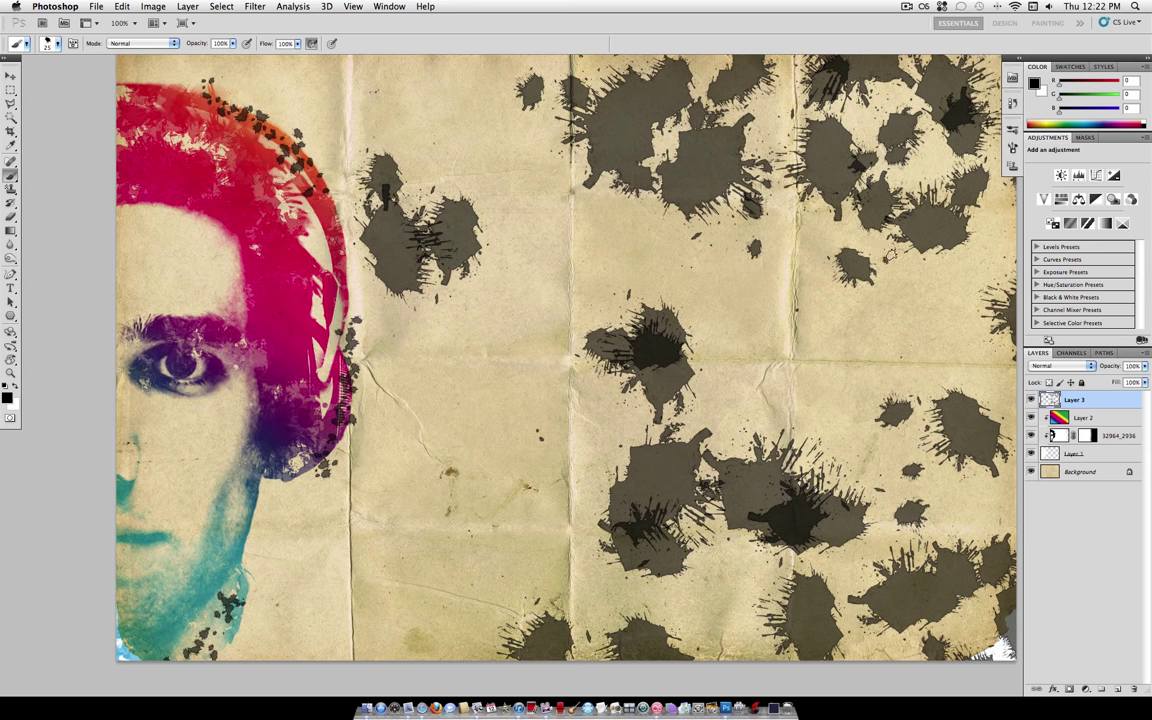
Step: Duplicate Layer 2, move the copy above Layer 3, and clip it to the splatter layer
{"action": "right_click", "coordinate": [1087, 418]}
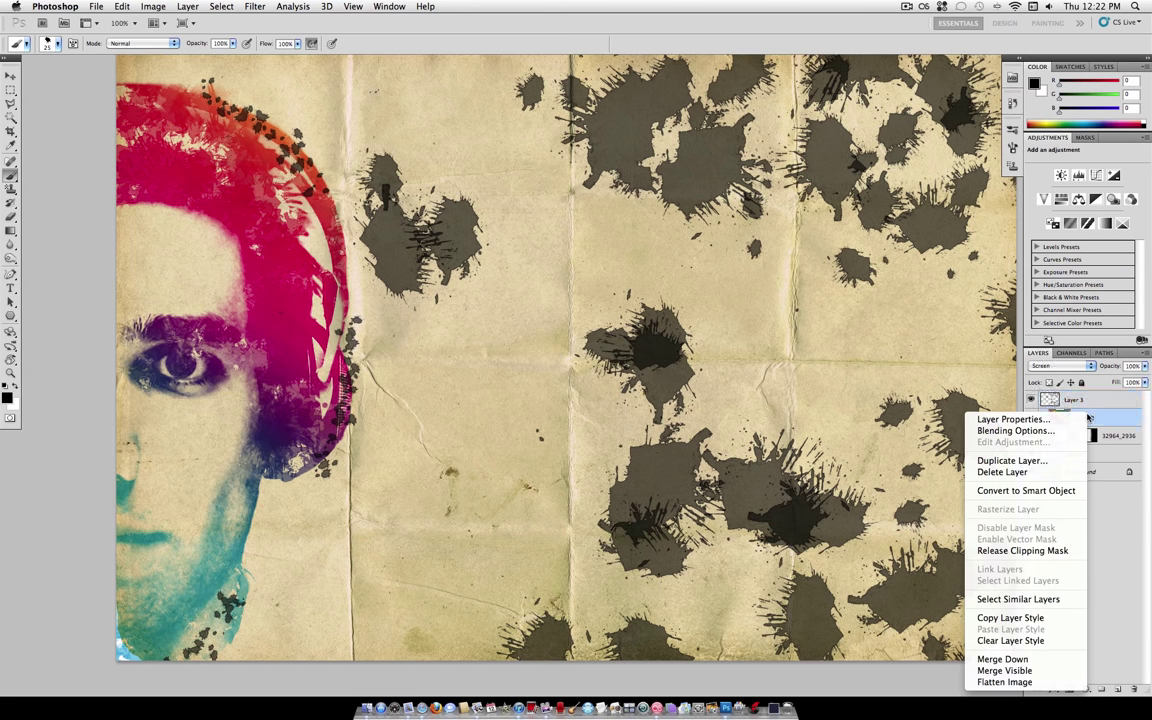
{"action": "left_click", "coordinate": [1011, 461]}
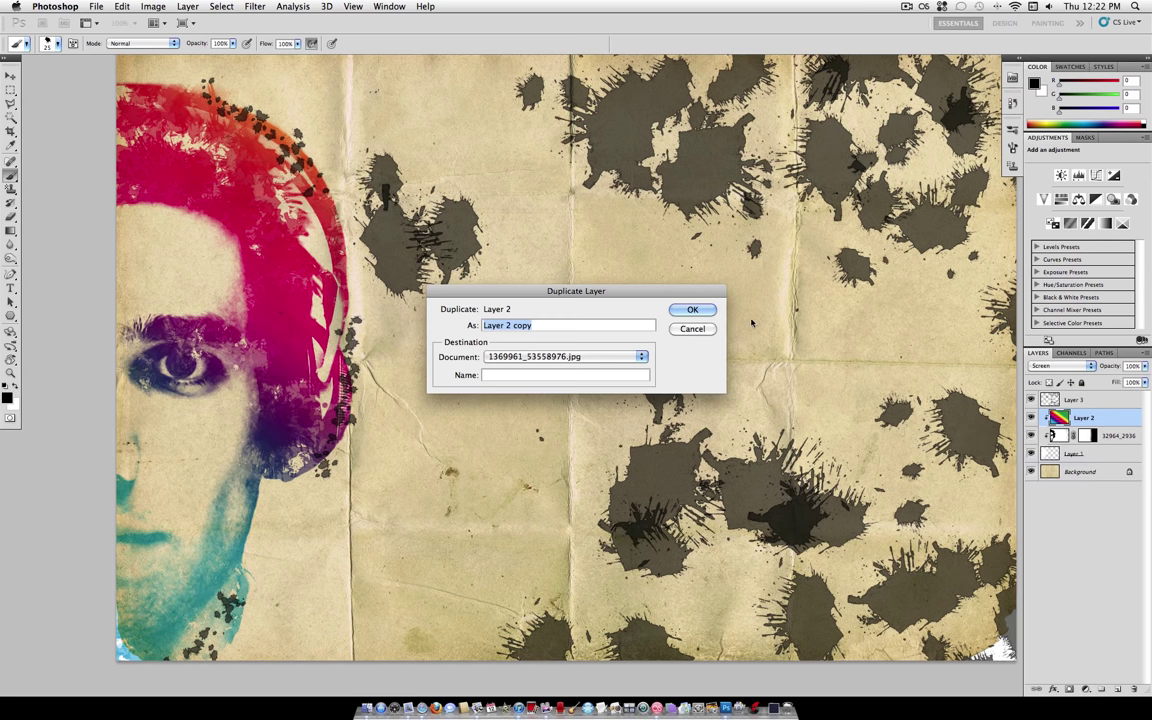
{"action": "left_click", "coordinate": [684, 309]}
{"action": "left_click_drag", "start_coordinate": [1104, 418], "coordinate": [1105, 400]}
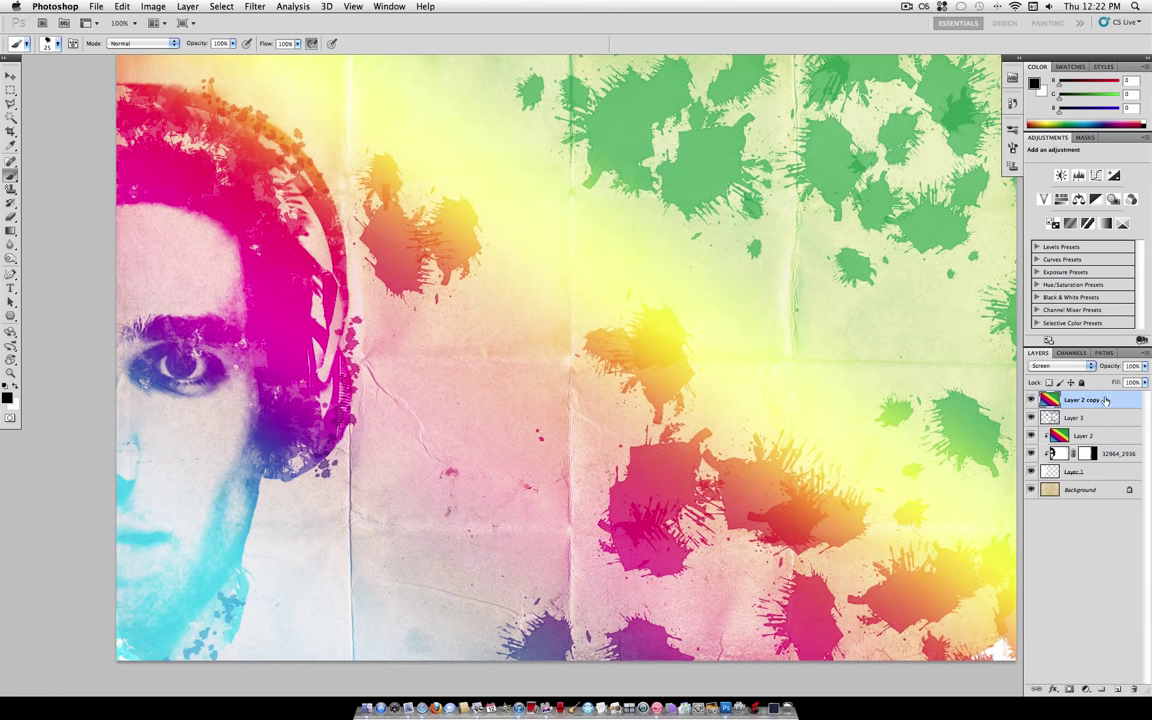
{"action": "key", "text": "super+alt+g"}
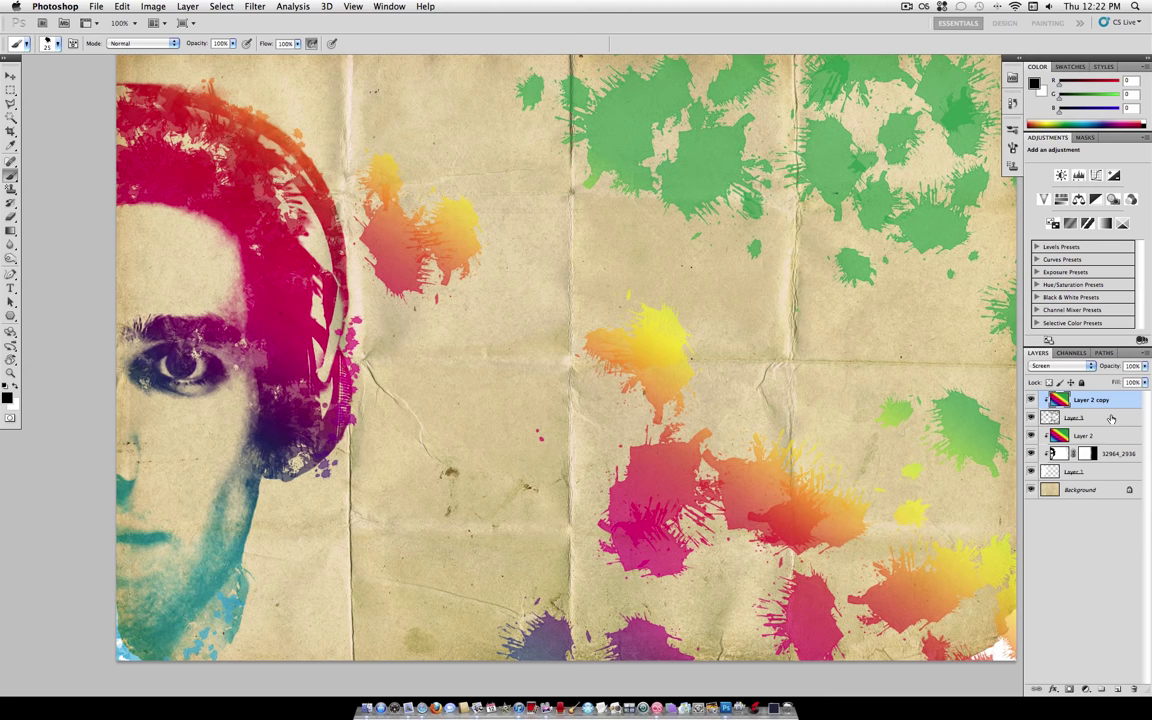
{"action": "left_click", "coordinate": [1111, 419]}
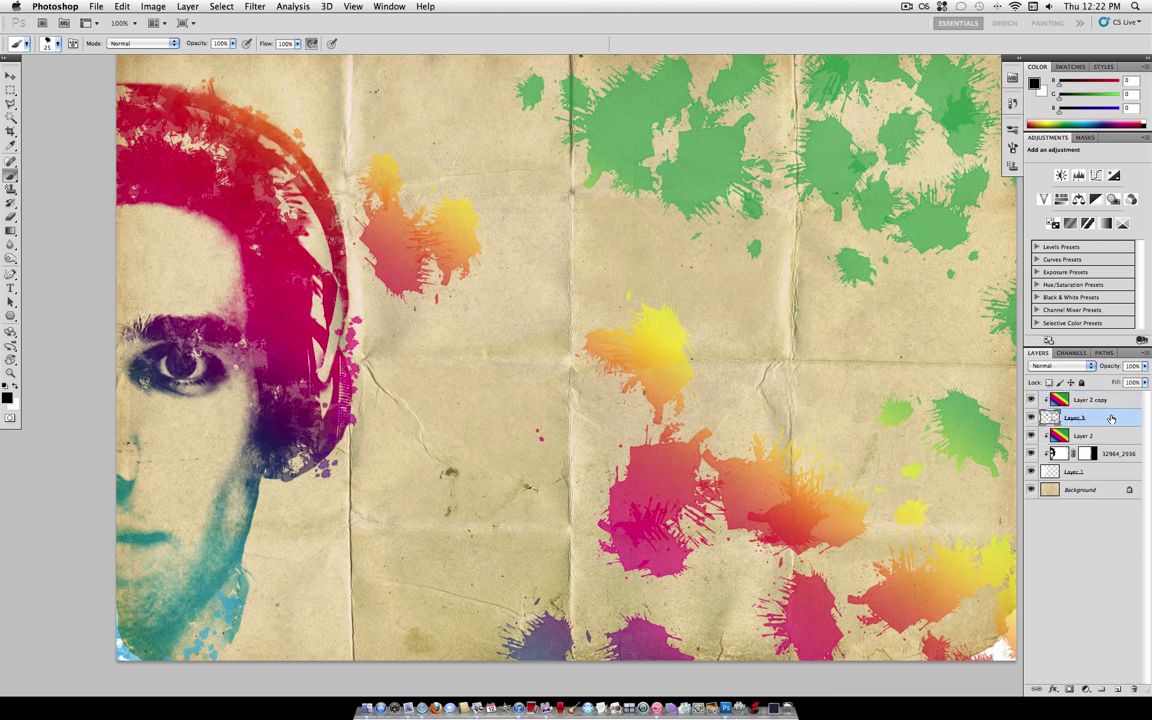